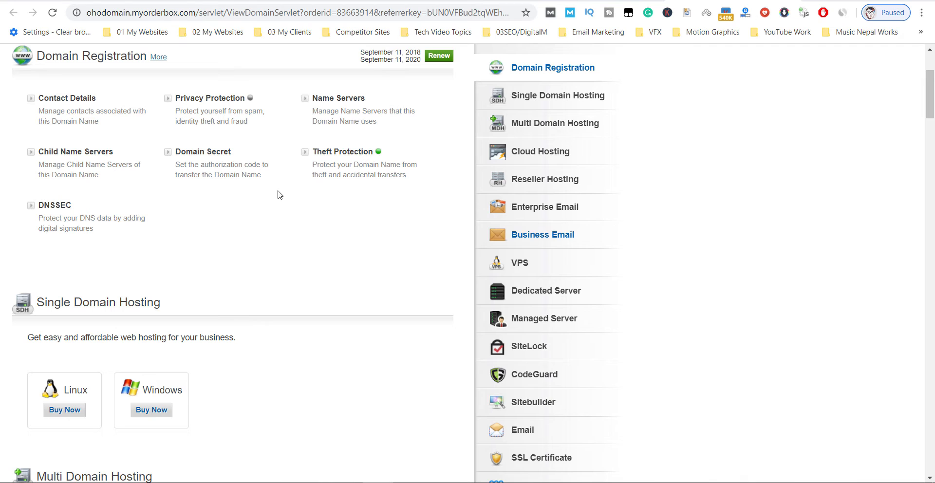
Open pros-cons.net's Name Servers settings and enter cp1.npspeed.com and cp2.npspeed.com.
left_click_drag(38, 56, 150, 57)
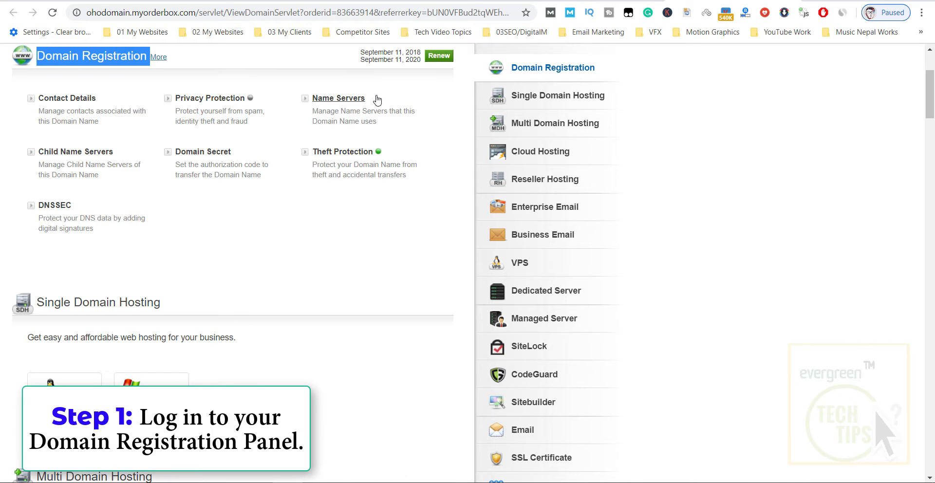
left_click(346, 99)
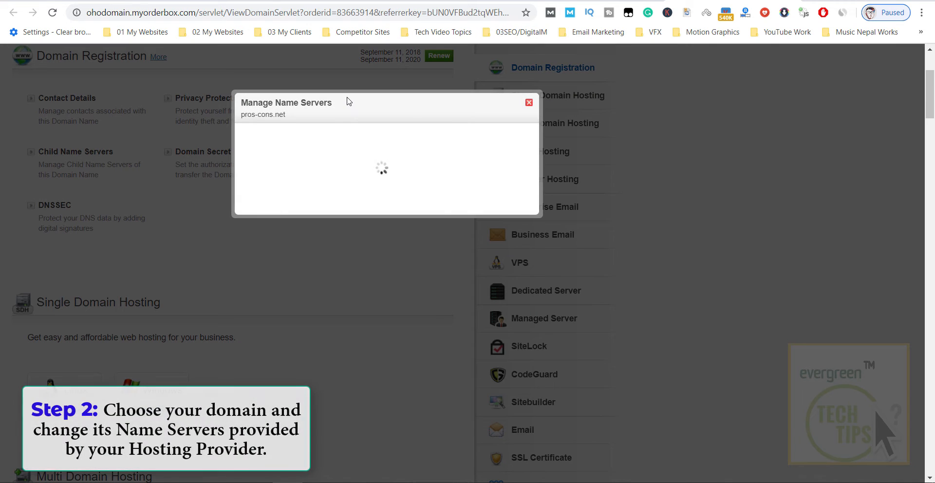
left_click_drag(400, 147, 315, 150)
left_click_drag(397, 175, 318, 177)
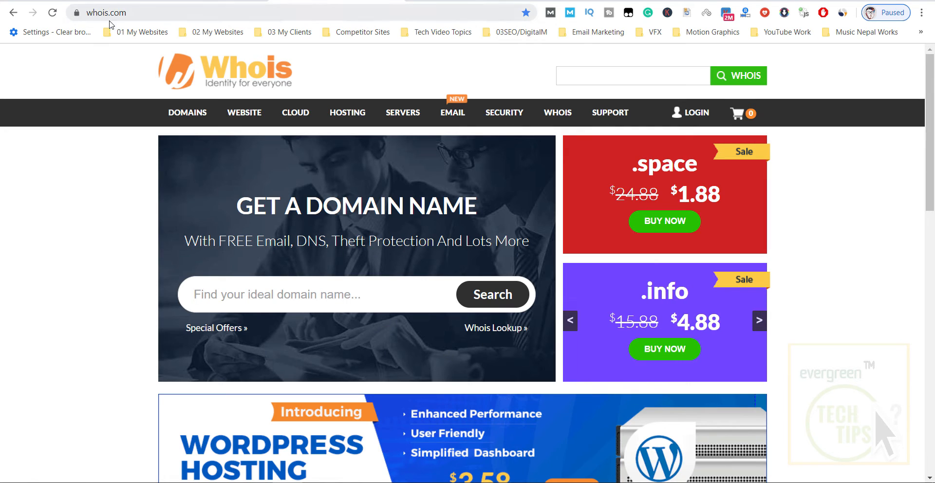
Run a Whois lookup for pros-cons.net and check it lists cp1.npspeed.com and cp2.npspeed.com.
left_click_drag(87, 11, 133, 12)
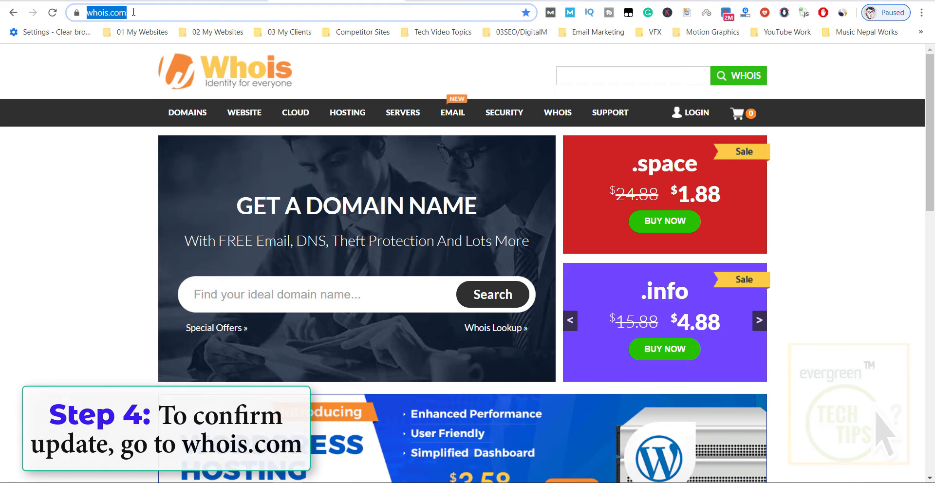
left_click(134, 14)
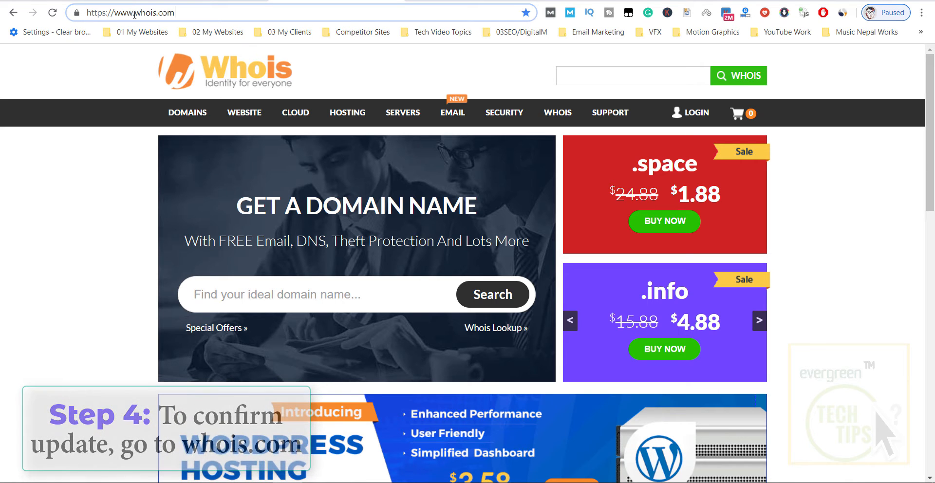
left_click(595, 75)
type("https://pros-cons.net/")
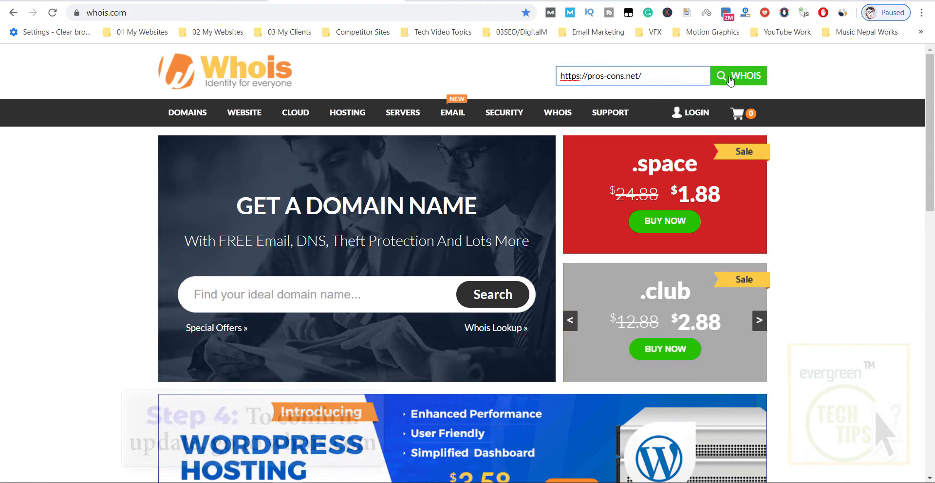
left_click(737, 77)
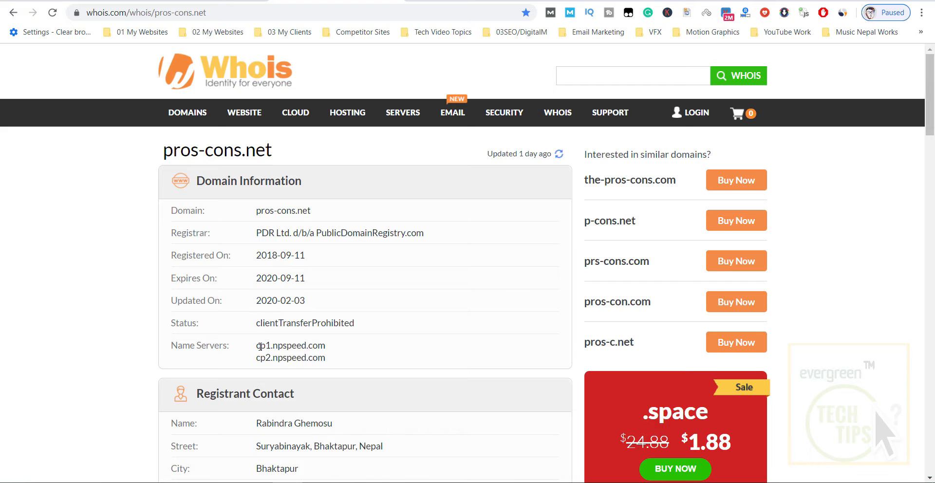
left_click_drag(256, 346, 326, 346)
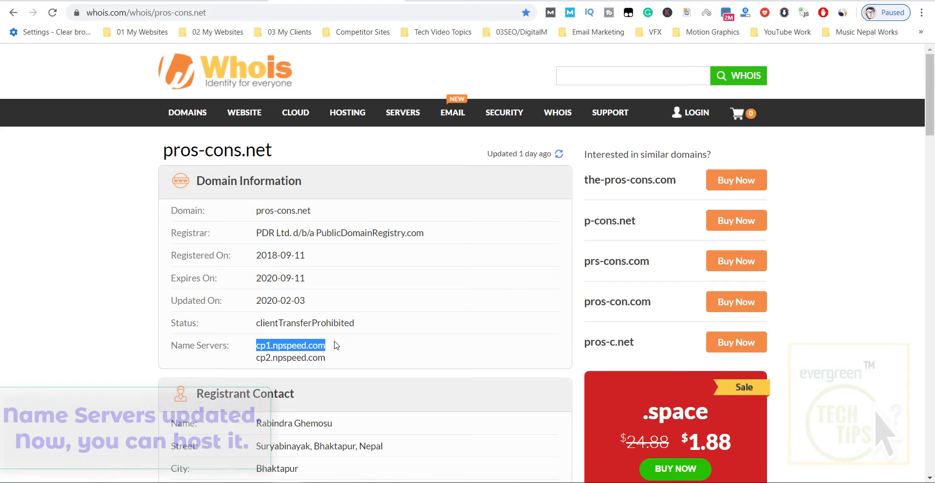
left_click(272, 358)
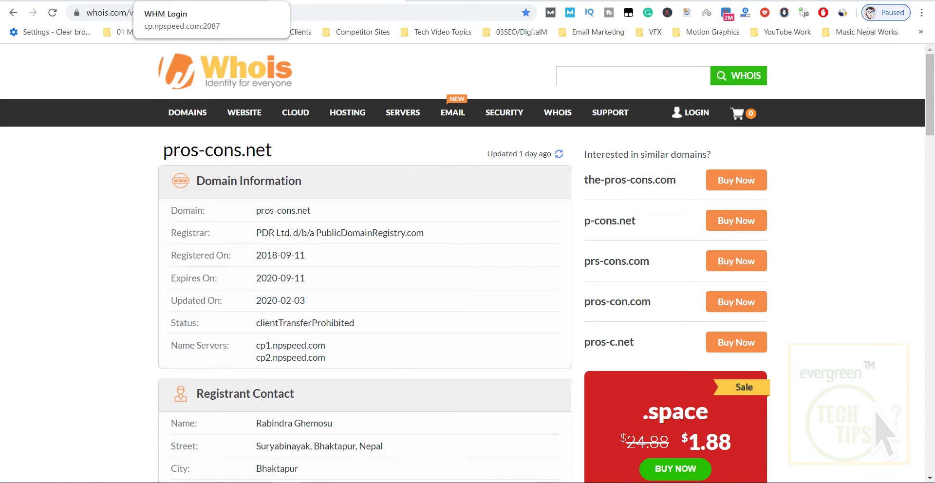
Log in to WHM with the saved credentials.
left_click(210, 1)
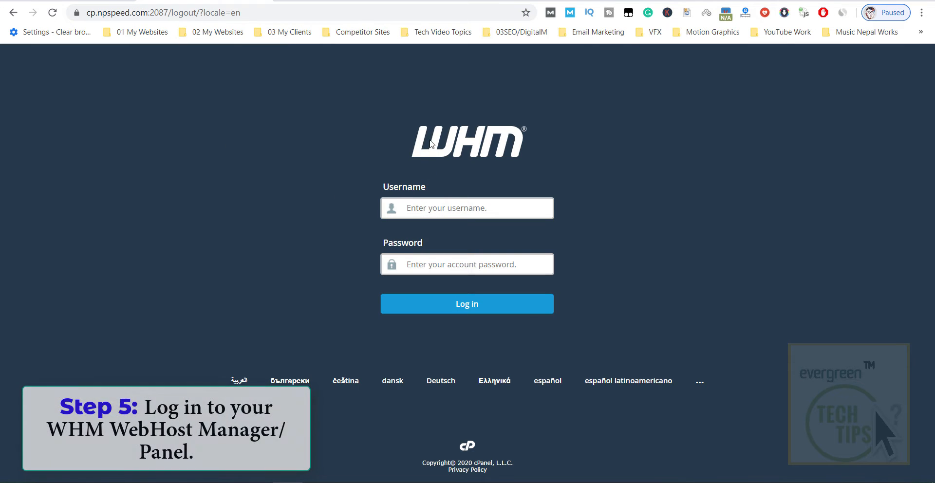
left_click(453, 302)
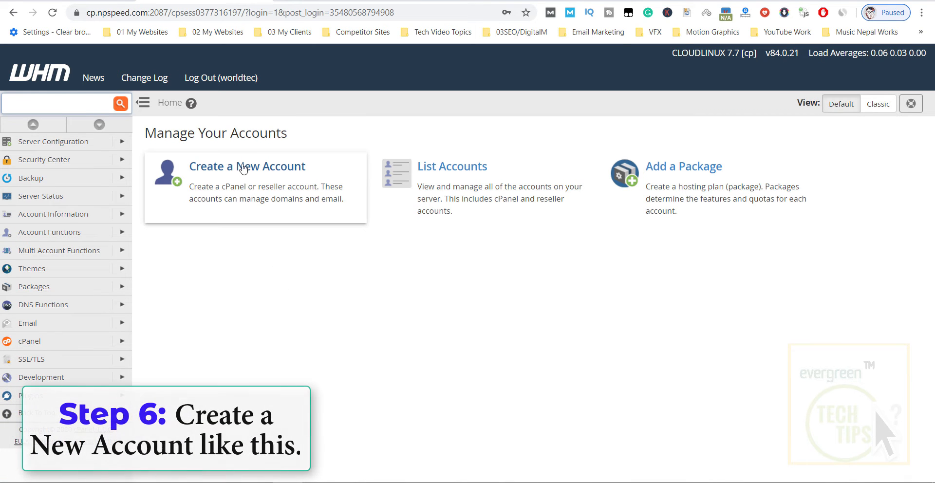
Start a new hosting account with domain pros-cons.net.
left_click(243, 189)
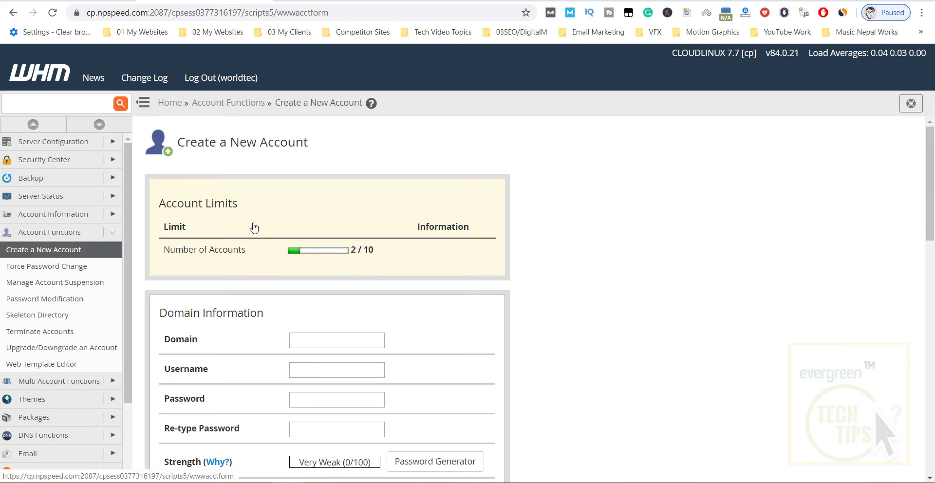
scroll(341, 272, "down", 1)
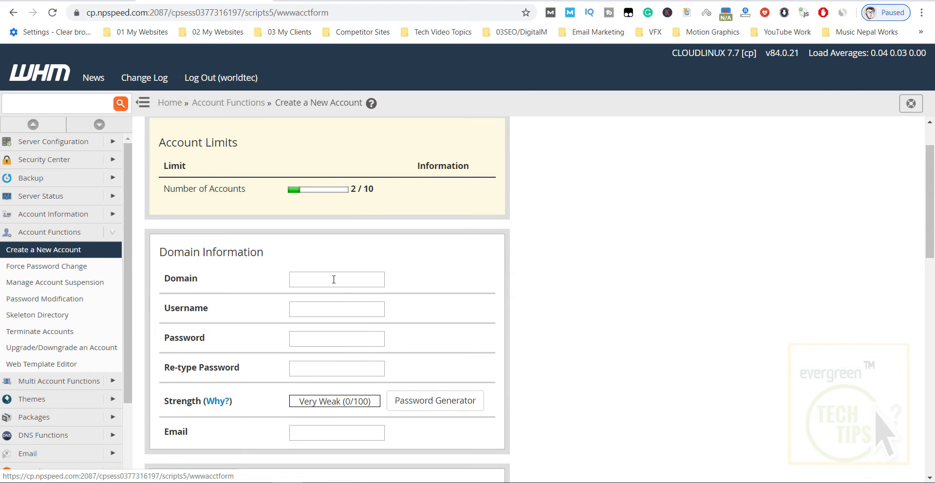
left_click(333, 279)
type("pros-cons")
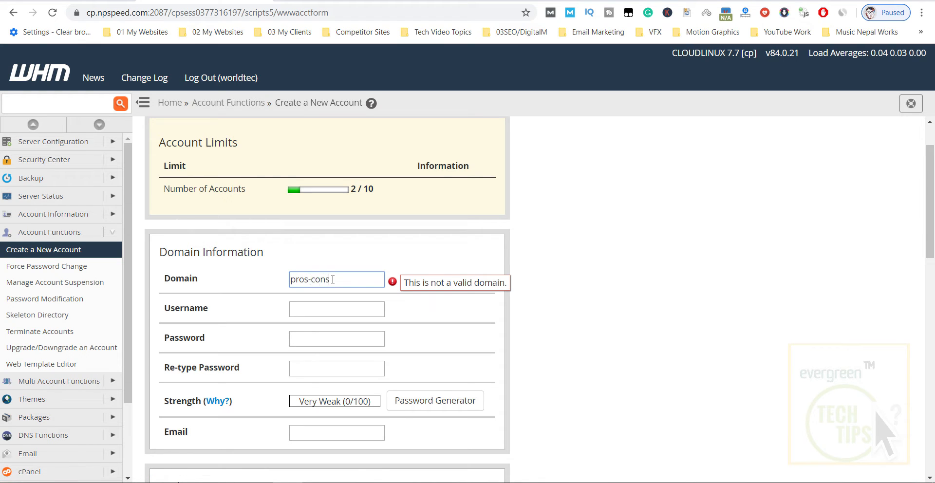
type(".net")
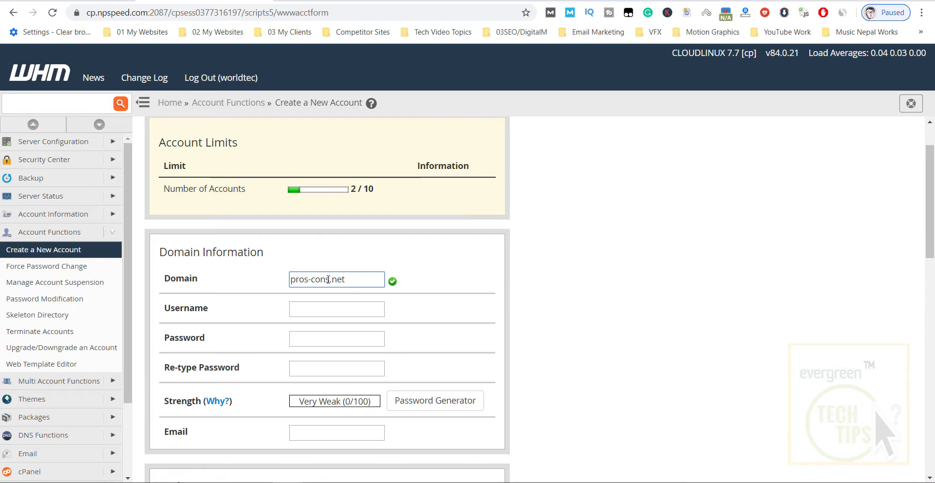
Keep username proscons, set a very strong password, and enter the contact e-mail address.
scroll(358, 262, "down", 1)
left_click(313, 243)
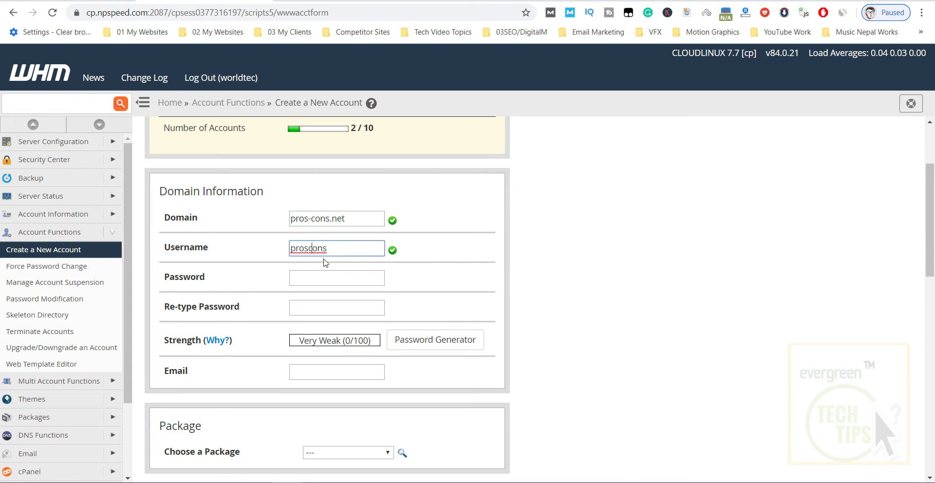
left_click(311, 281)
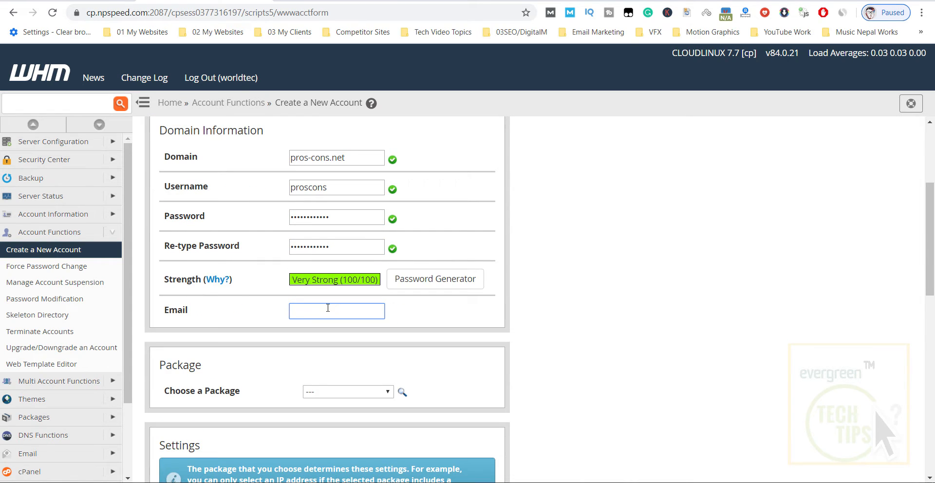
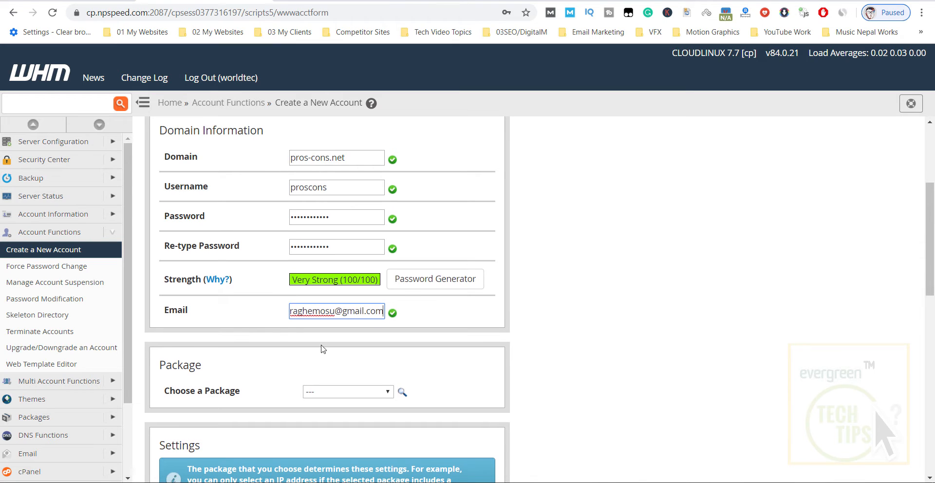
scroll(321, 349, "down", 3)
Assign the 'default' hosting package to the pros-cons.net account.
left_click(334, 270)
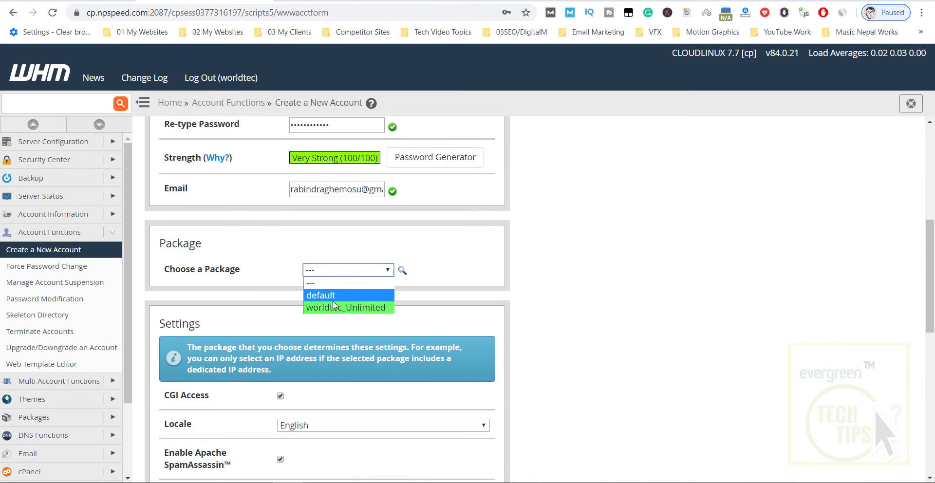
left_click(334, 294)
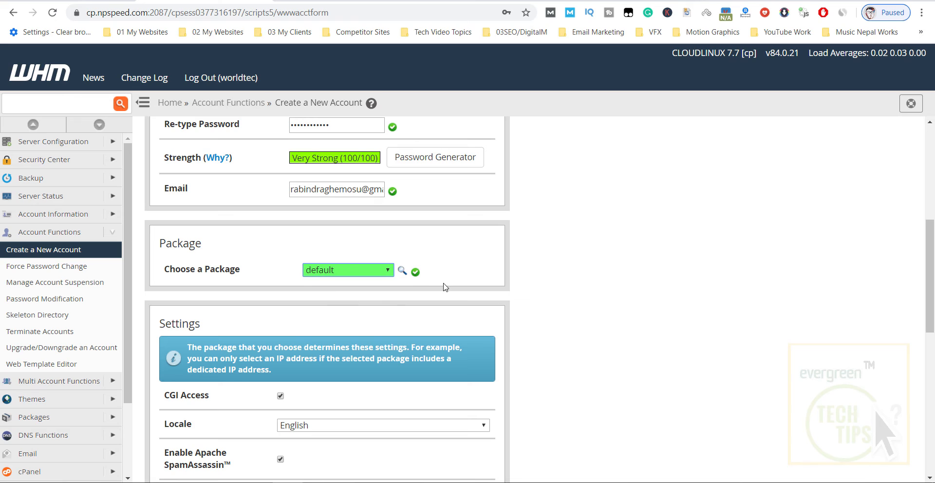
scroll(445, 285, "down", 1)
scroll(364, 253, "down", 2)
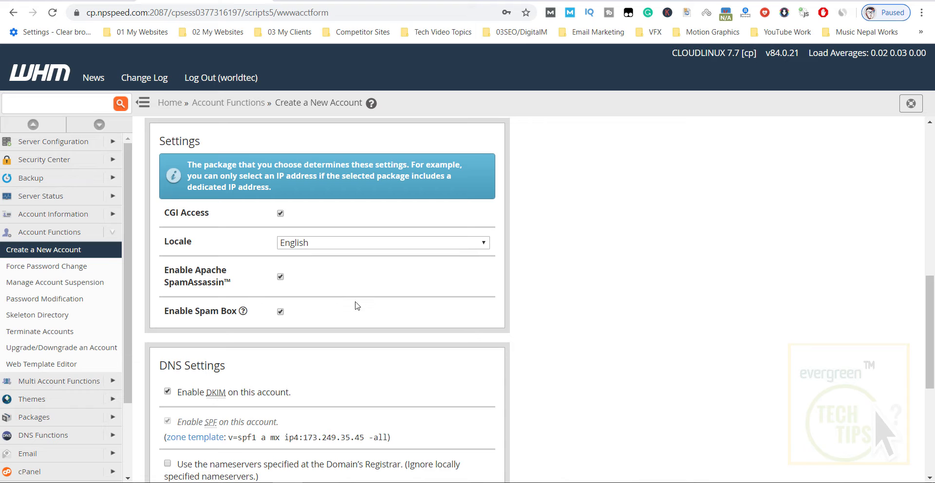
scroll(358, 306, "down", 3)
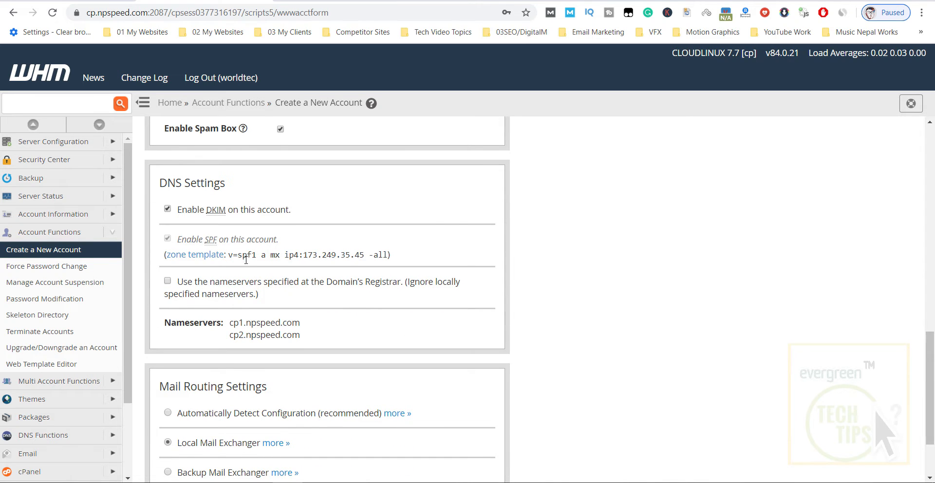
scroll(258, 281, "down", 1)
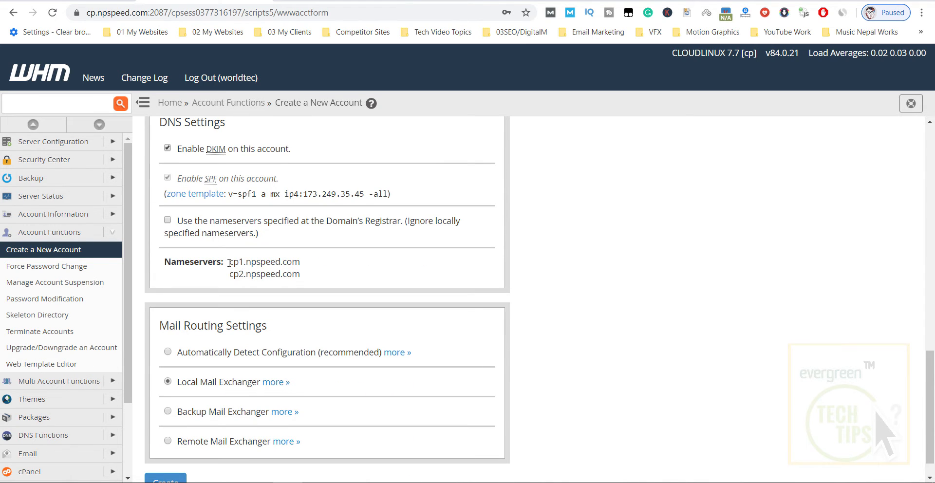
left_click_drag(232, 262, 313, 278)
left_click(331, 274)
Set Mail Routing to Automatically Detect Configuration and create the account.
scroll(168, 323, "down", 1)
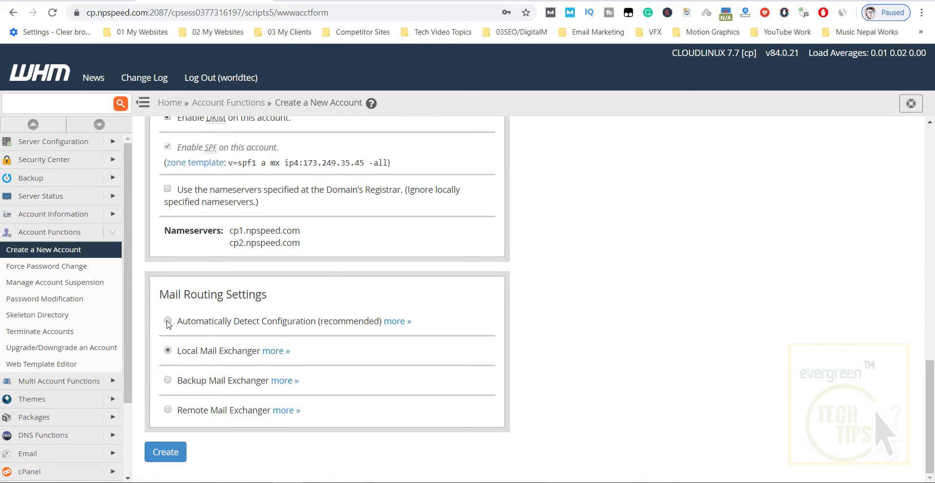
left_click(168, 322)
left_click(172, 457)
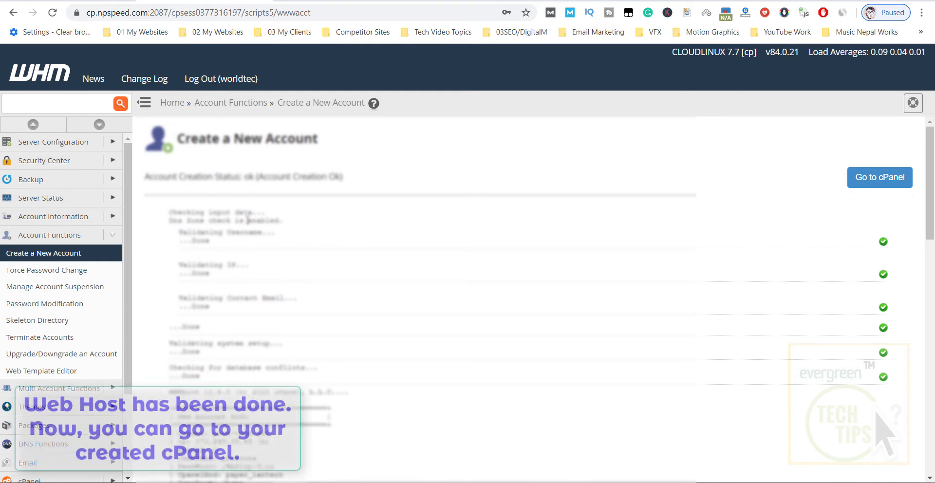
Review the account creation log, then go to the proscons account's cPanel.
scroll(273, 321, "down", 4)
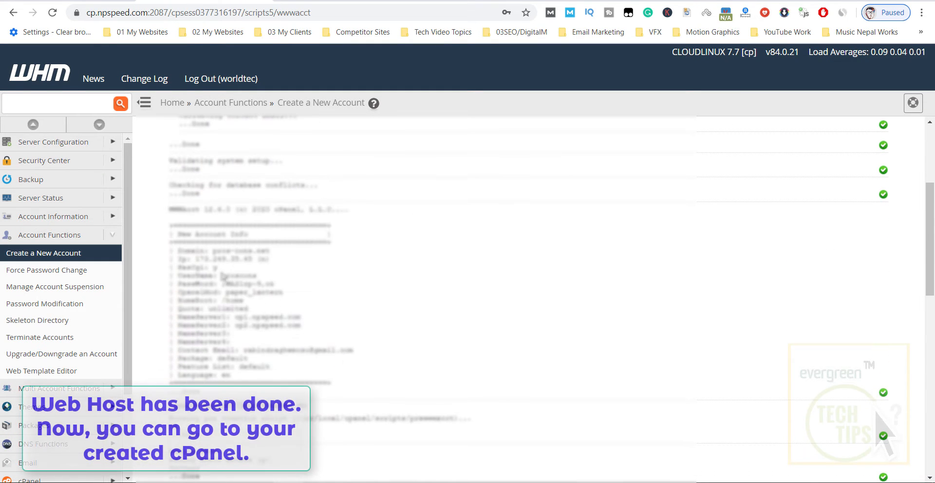
scroll(273, 322, "down", 9)
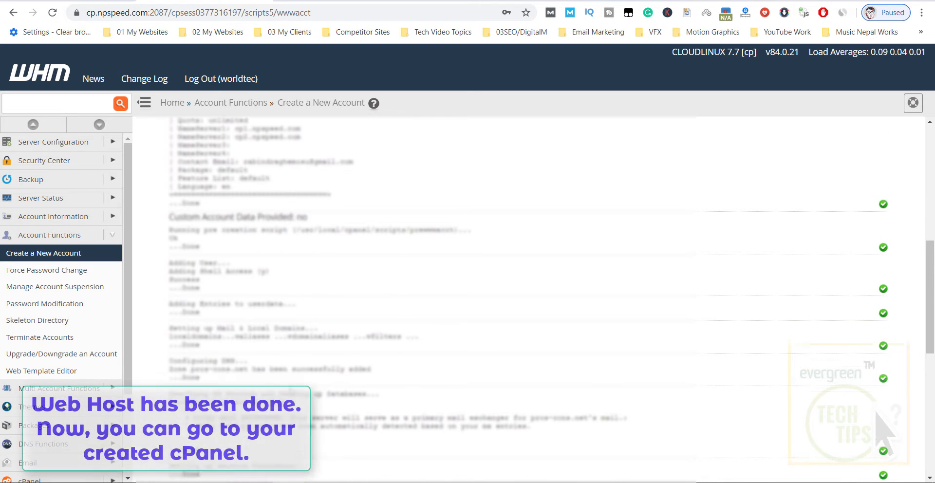
scroll(291, 387, "down", 3)
scroll(297, 380, "up", 12)
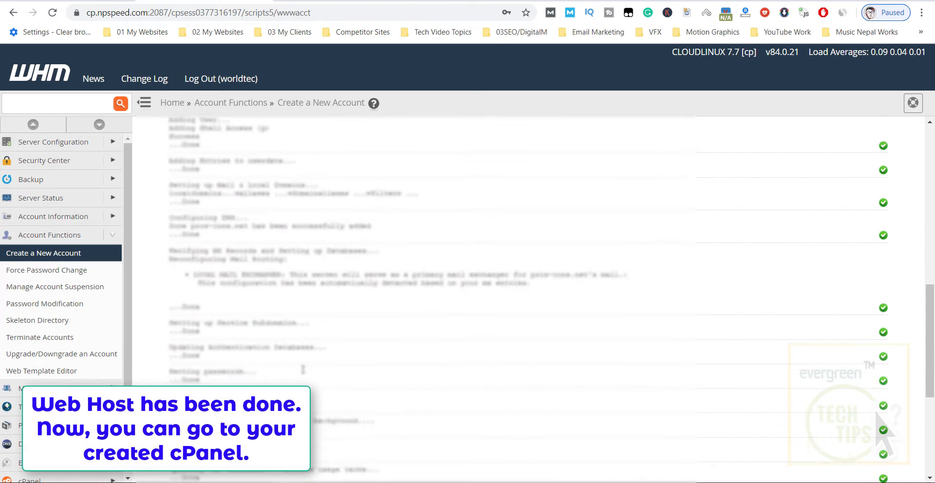
scroll(300, 374, "up", 2)
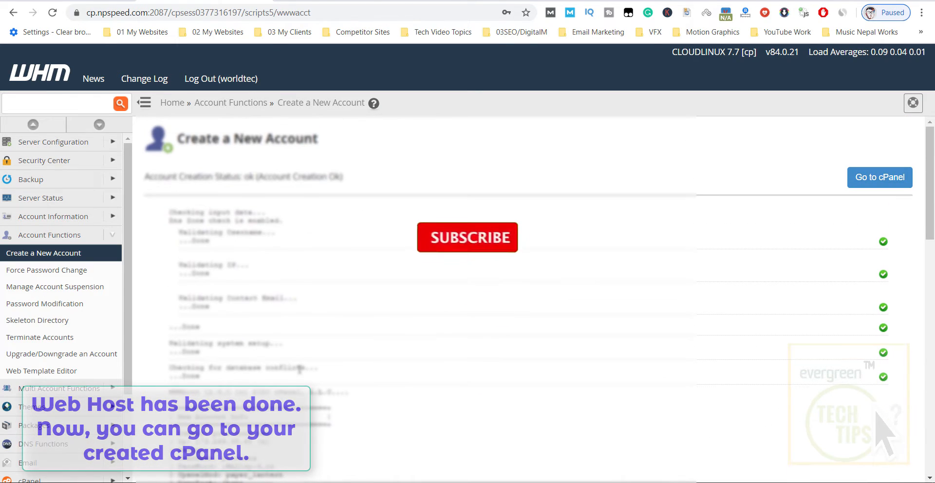
left_click(878, 181)
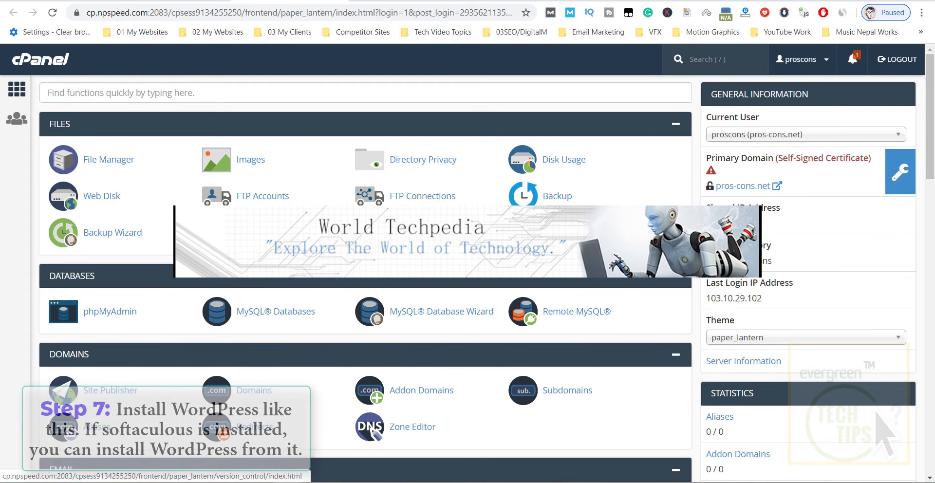
Launch the Installatron Applications Installer from cPanel's Software section.
scroll(449, 309, "down", 8)
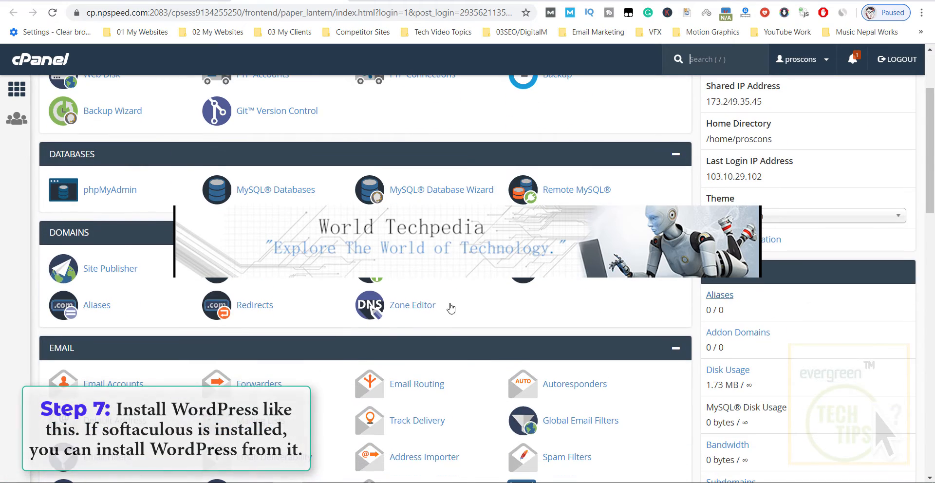
scroll(192, 306, "down", 8)
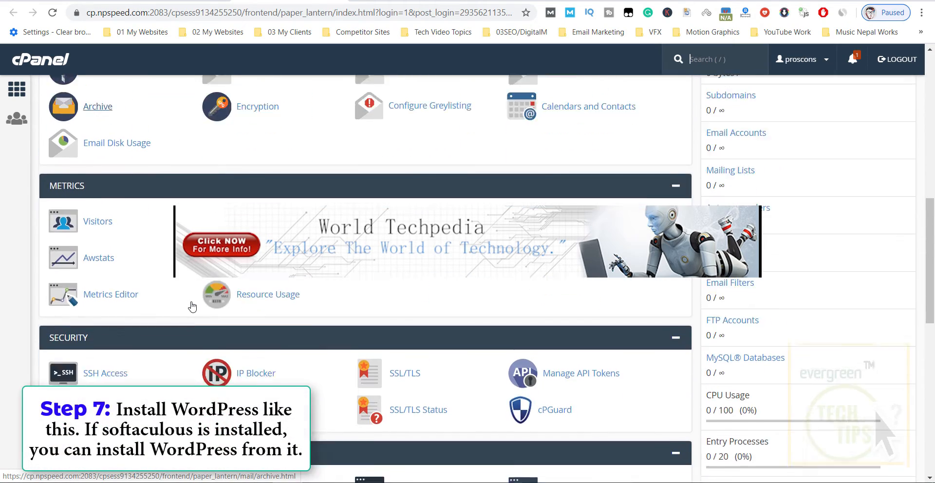
scroll(192, 305, "down", 5)
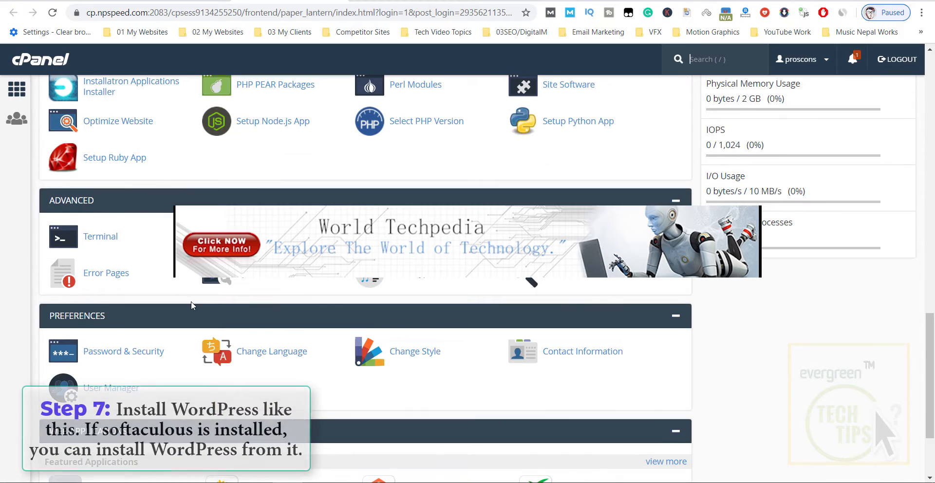
scroll(191, 301, "up", 7)
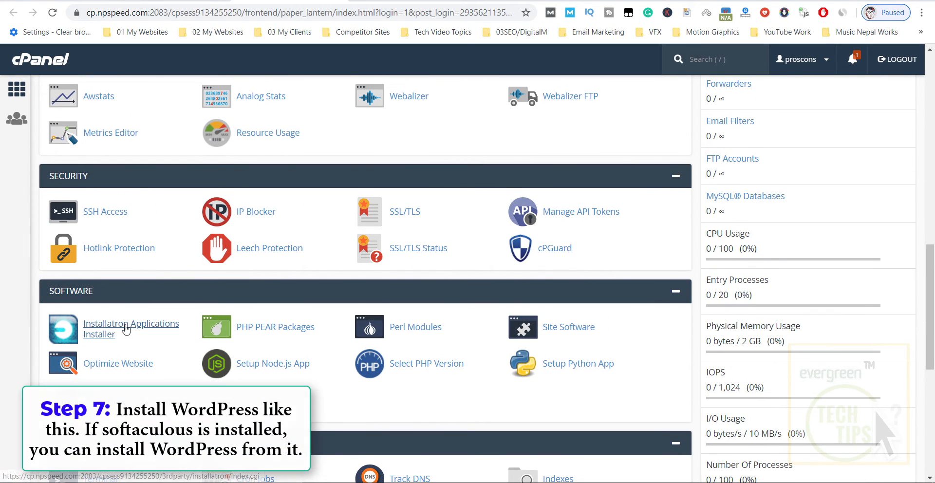
left_click(111, 320)
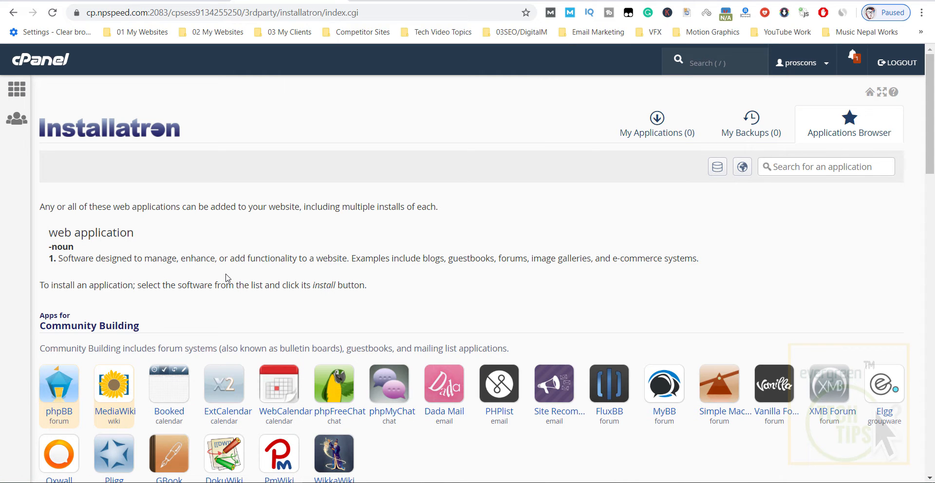
Open WordPress under Content Management and review its version 5.3.2 overview and features.
scroll(226, 277, "down", 5)
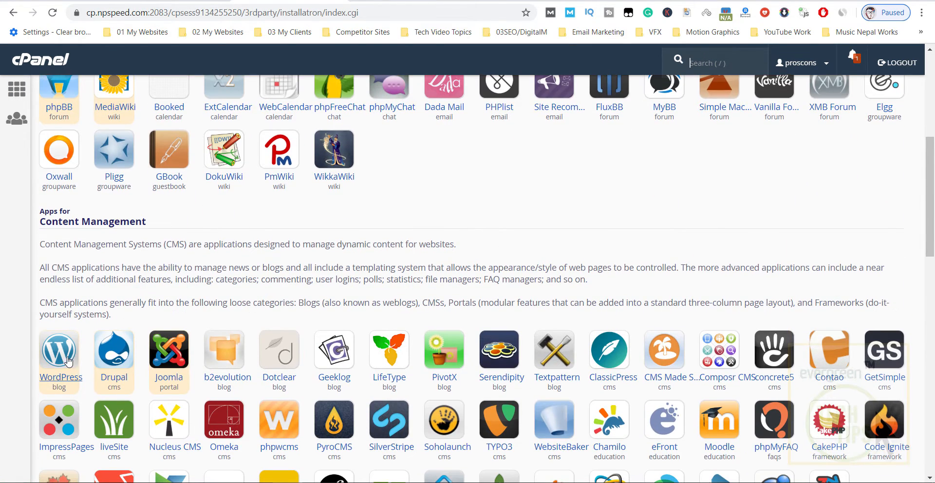
scroll(59, 256, "down", 2)
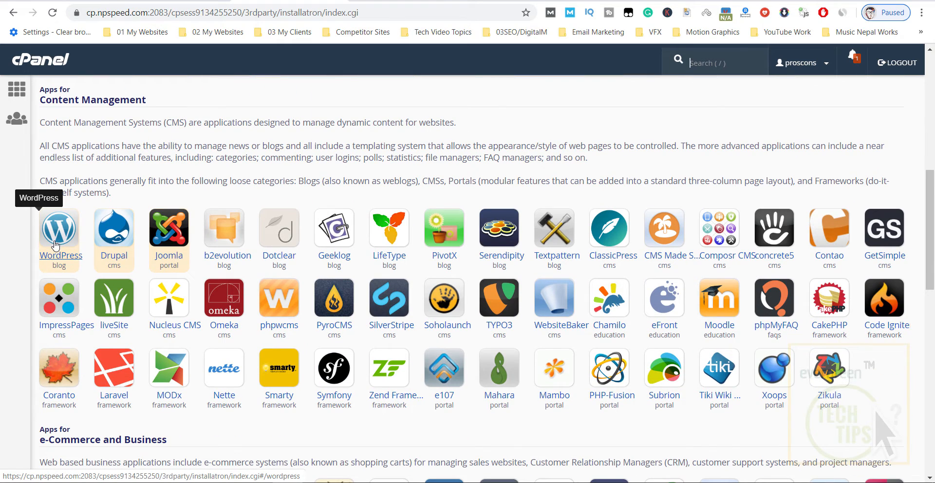
left_click(56, 245)
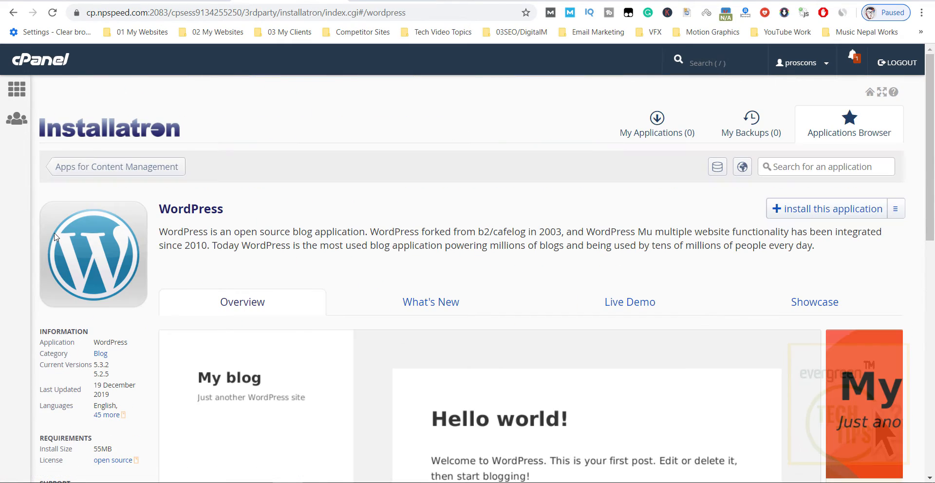
scroll(532, 272, "down", 4)
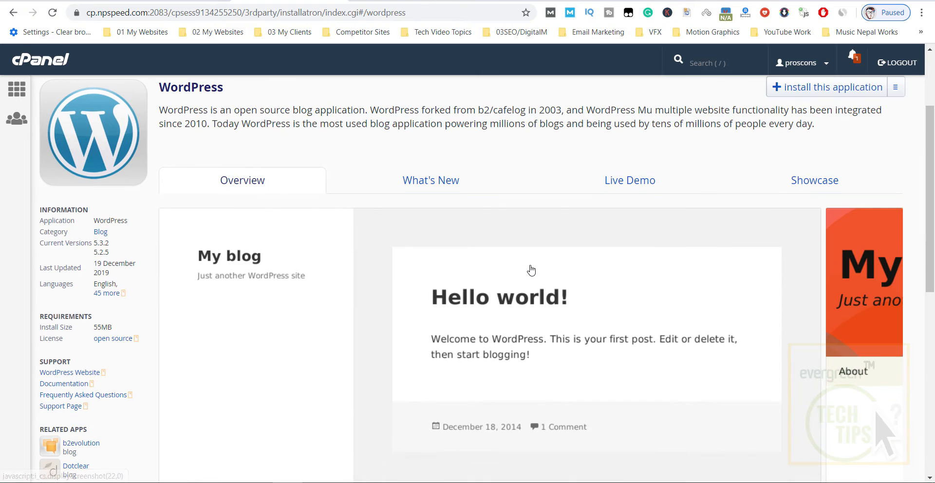
scroll(526, 269, "down", 8)
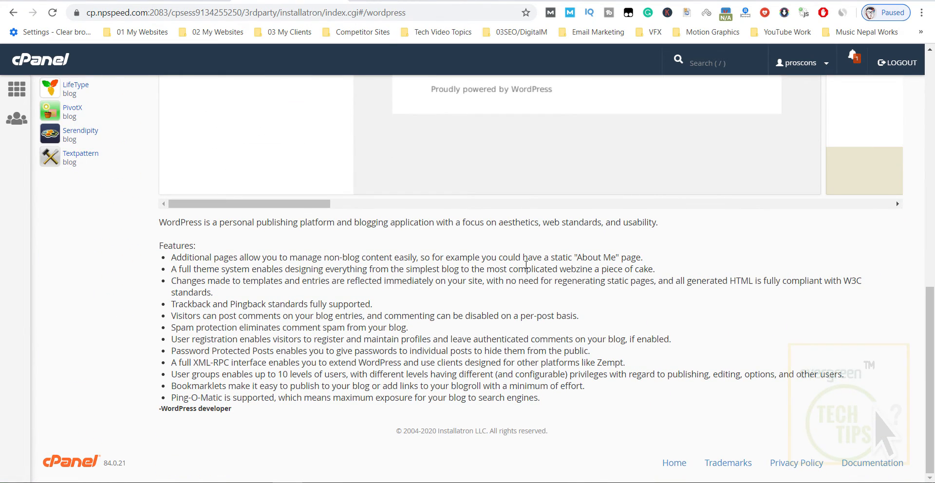
scroll(526, 266, "up", 12)
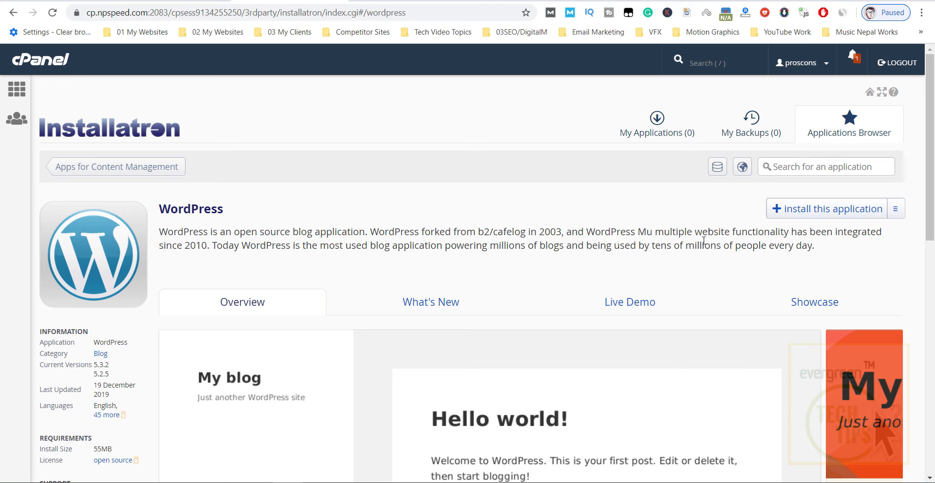
left_click(812, 211)
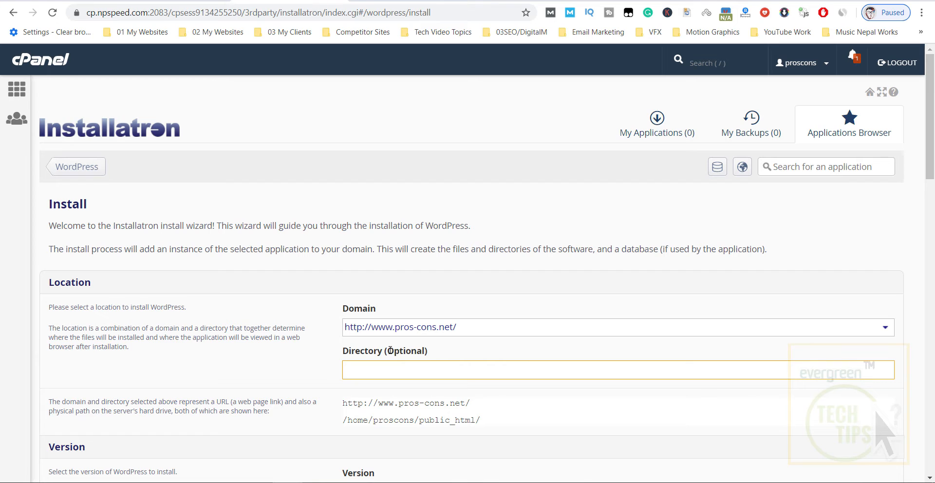
left_click_drag(389, 351, 426, 351)
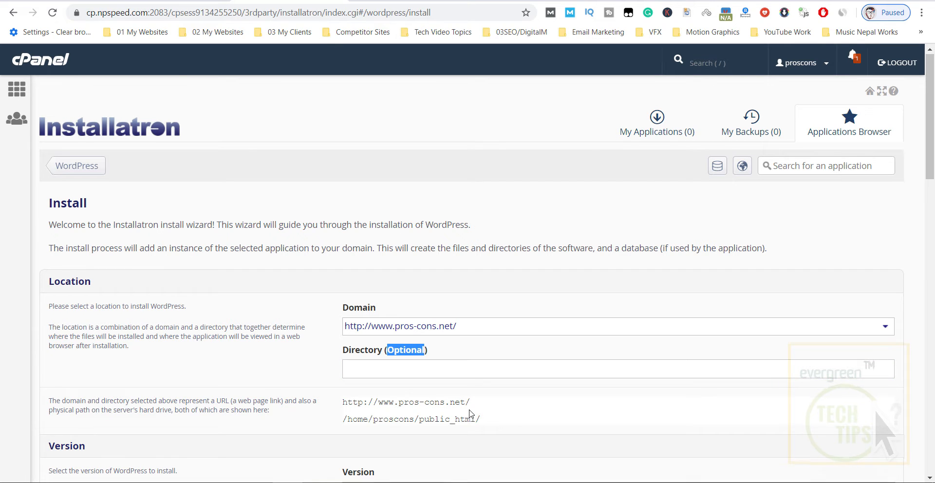
scroll(470, 415, "down", 1)
left_click_drag(347, 361, 500, 362)
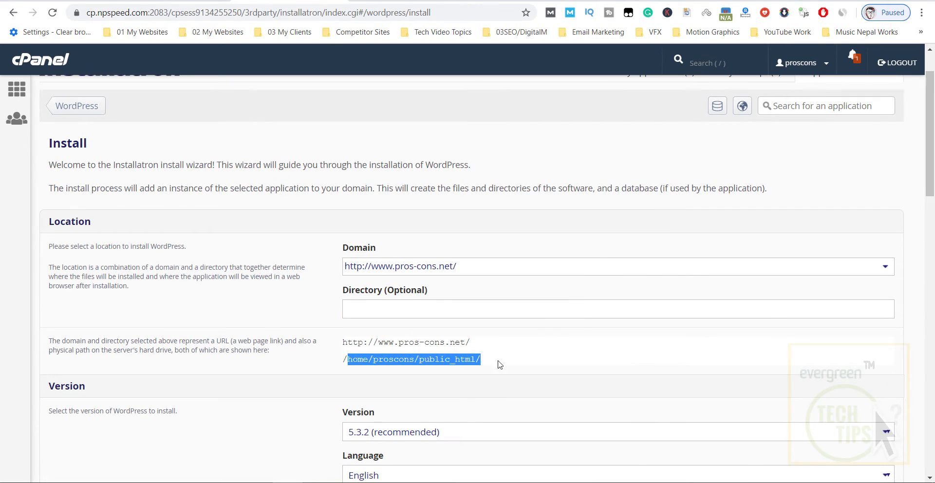
left_click(271, 408)
scroll(382, 342, "down", 2)
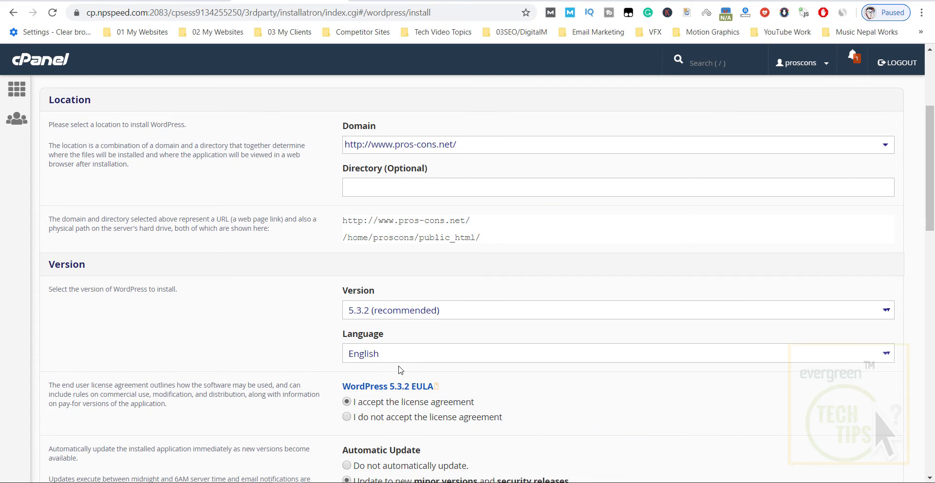
scroll(401, 370, "down", 2)
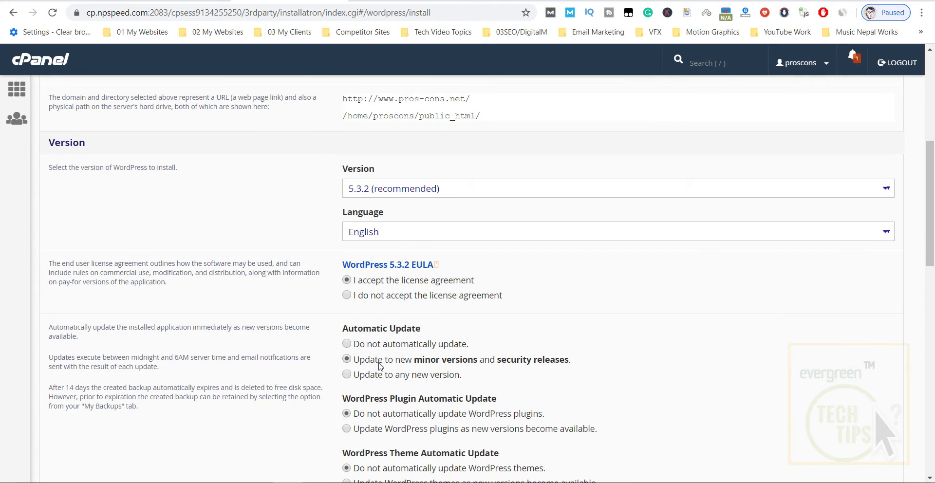
scroll(411, 369, "down", 3)
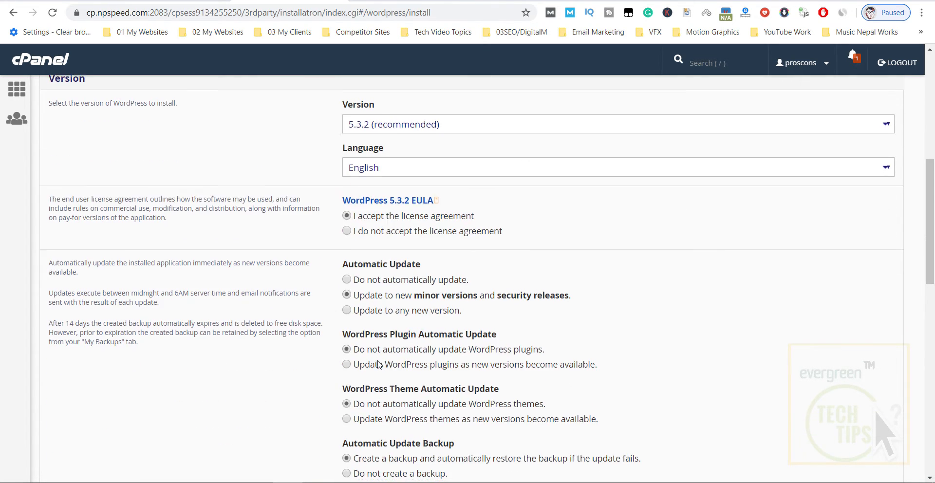
scroll(379, 349, "down", 6)
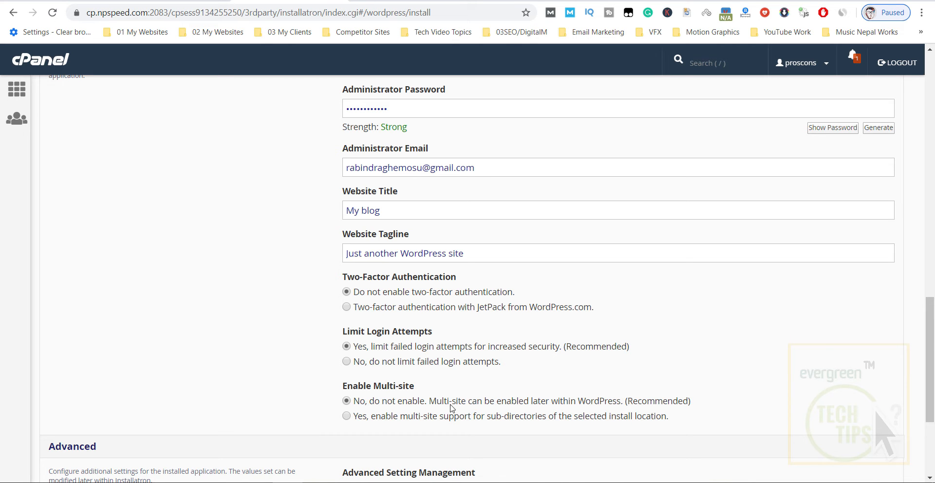
scroll(519, 383, "down", 3)
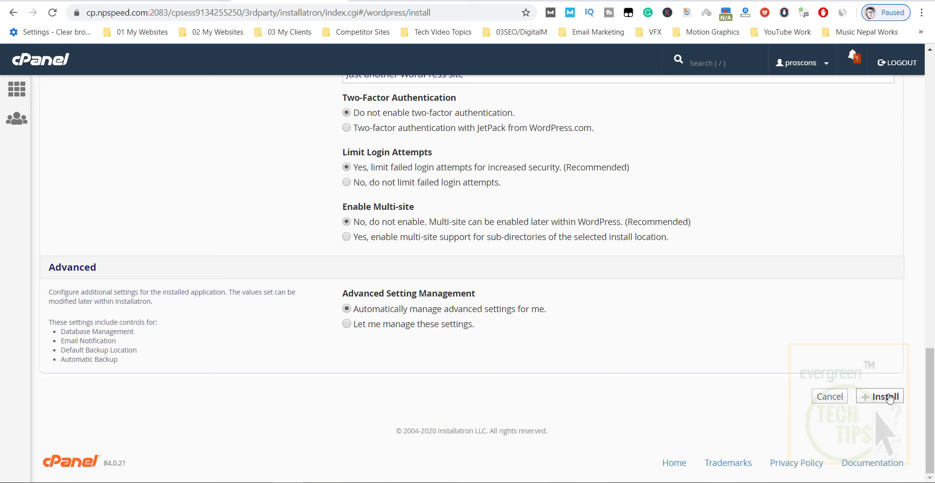
left_click(874, 397)
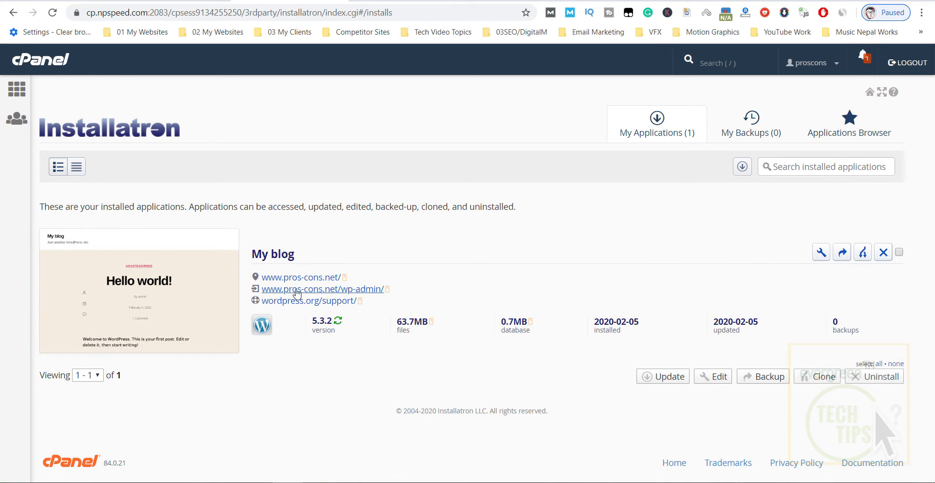
left_click(339, 291)
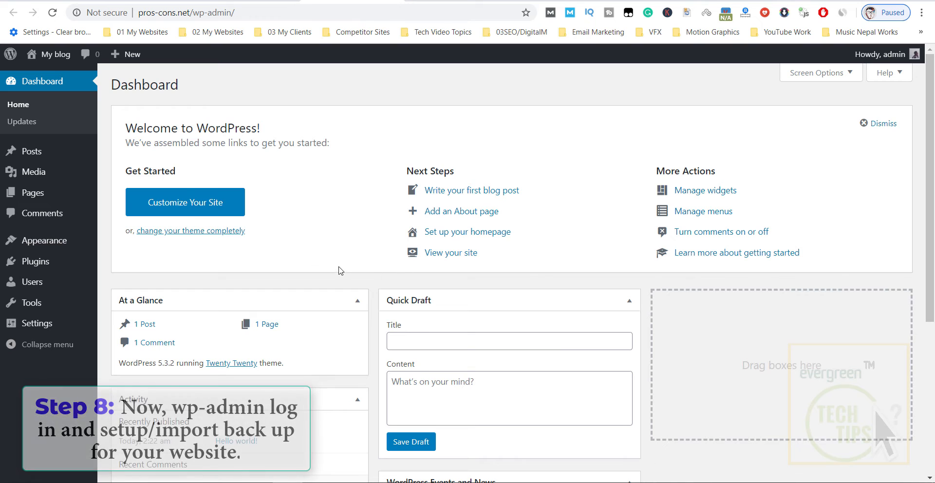
Scroll the pros-cons.net page showing the 'This site can't be reached' error.
scroll(339, 267, "down", 5)
scroll(336, 280, "up", 5)
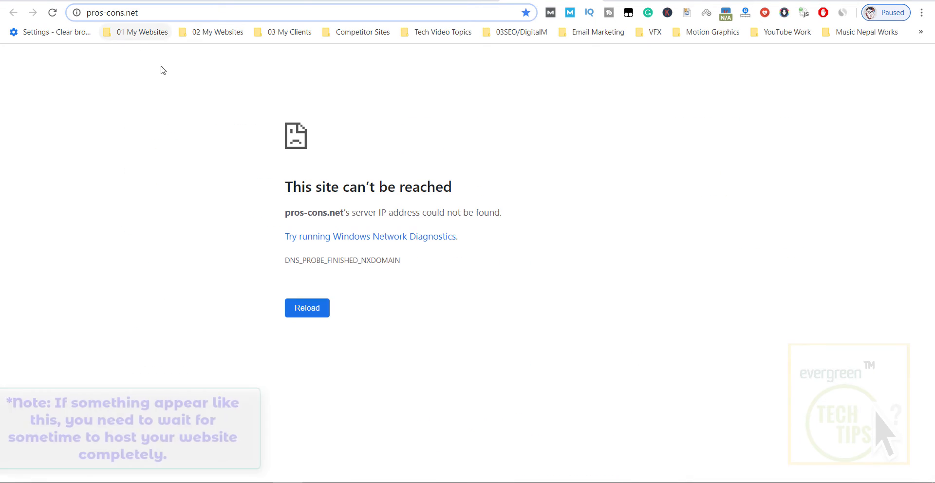
Reload pros-cons.net until it resolves and the WordPress dashboard reappears.
left_click(141, 87)
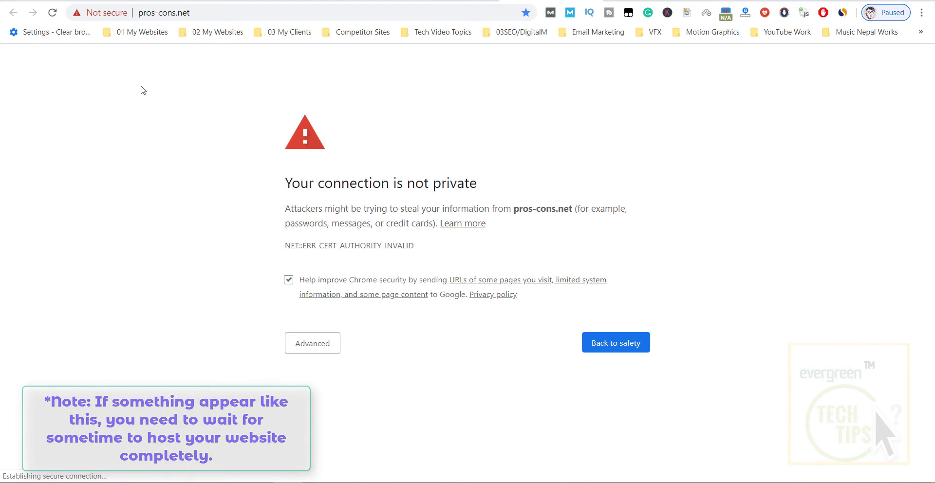
left_click(52, 13)
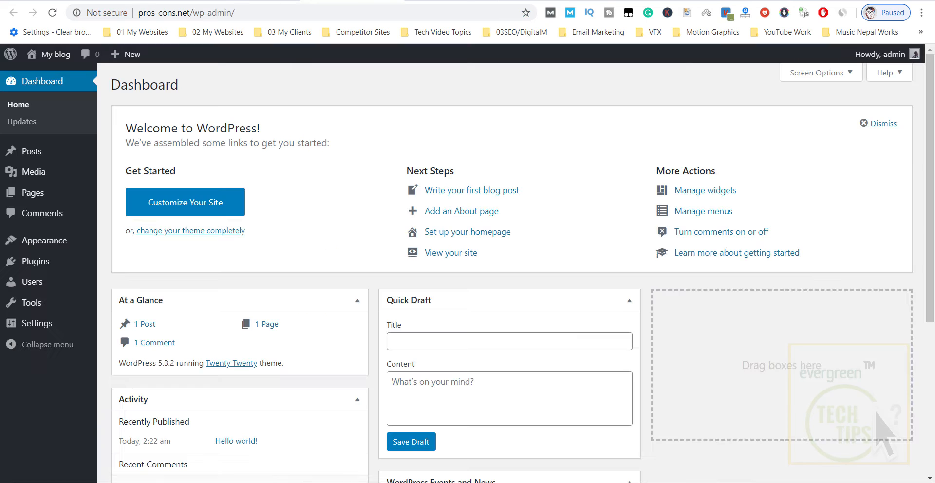
left_click(58, 55)
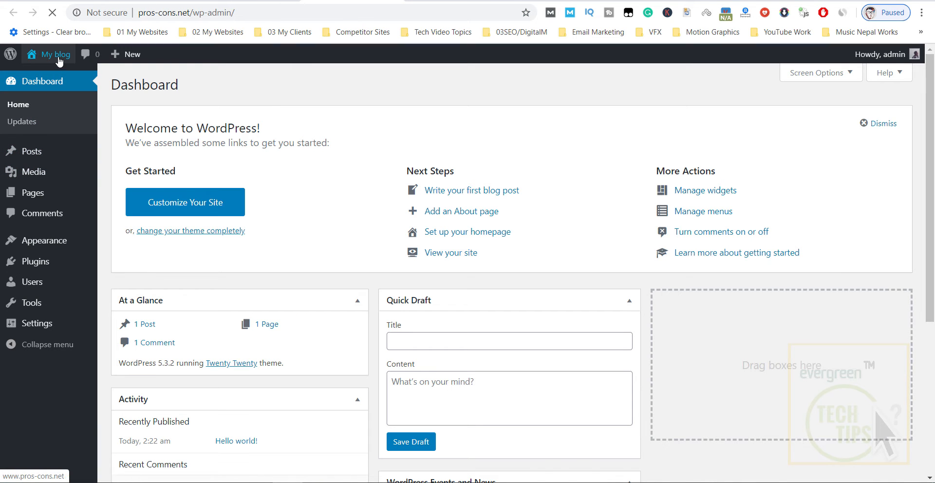
mouse_move(58, 61)
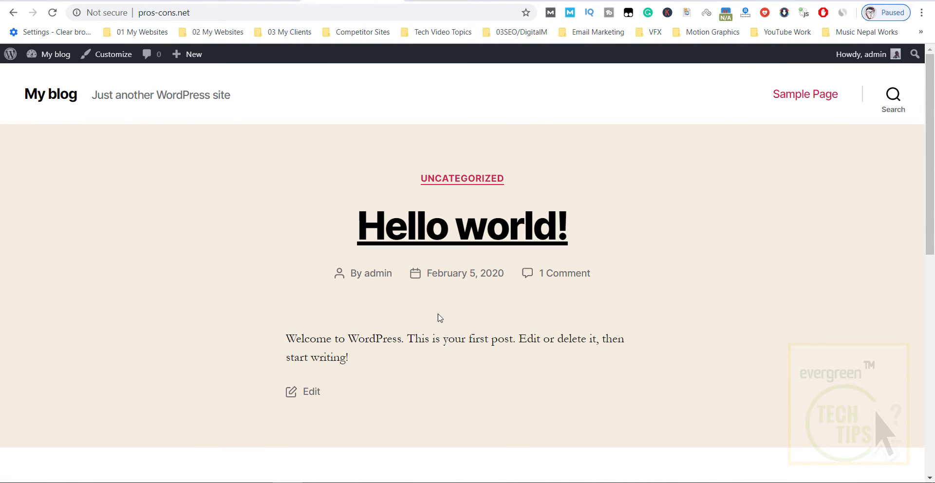
left_click(13, 13)
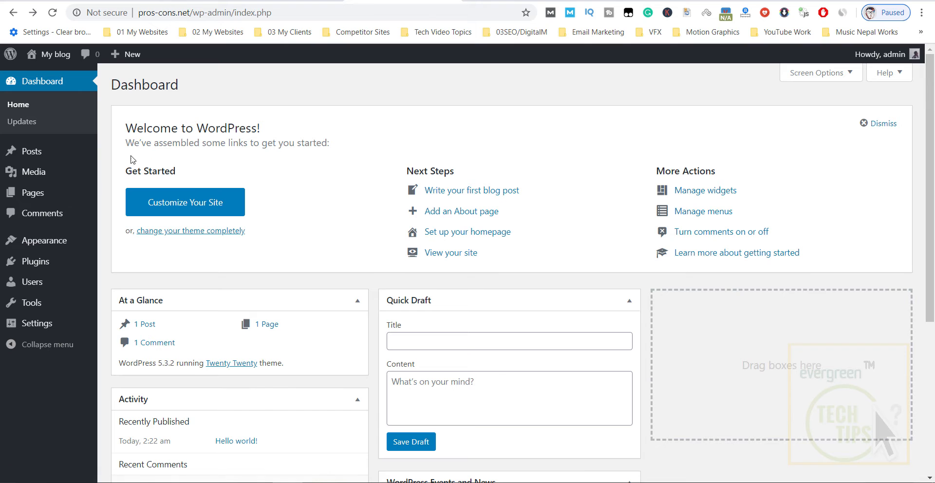
Search plugins for 'all in bne wp migration', then install and activate All-in-One WP Migration.
mouse_move(38, 262)
left_click(115, 279)
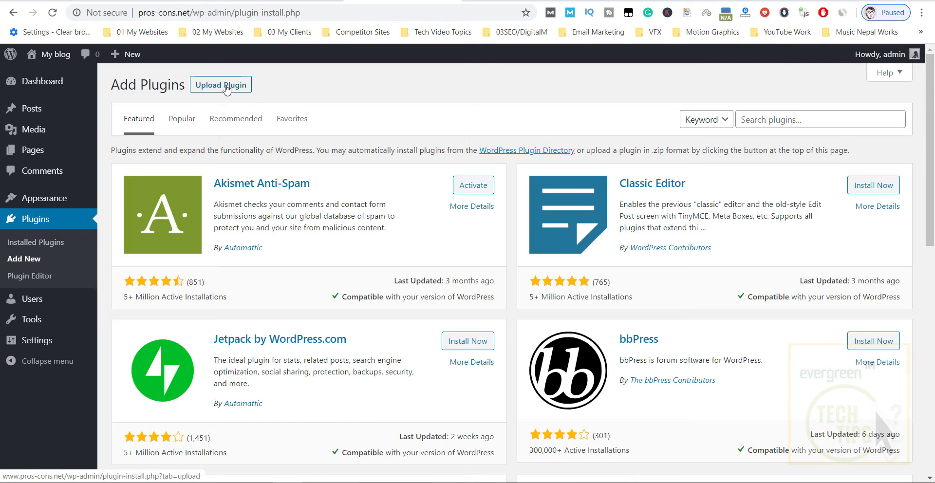
left_click(221, 85)
left_click(425, 194)
key("Escape")
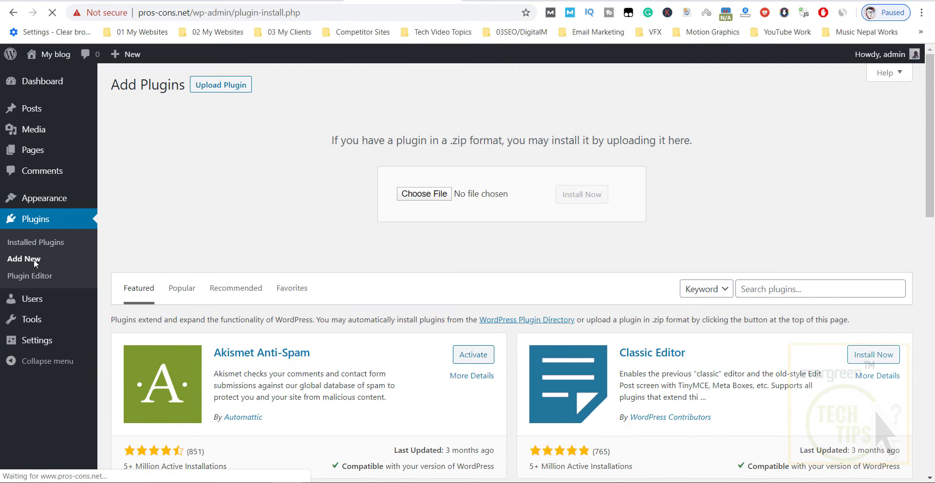
left_click(763, 120)
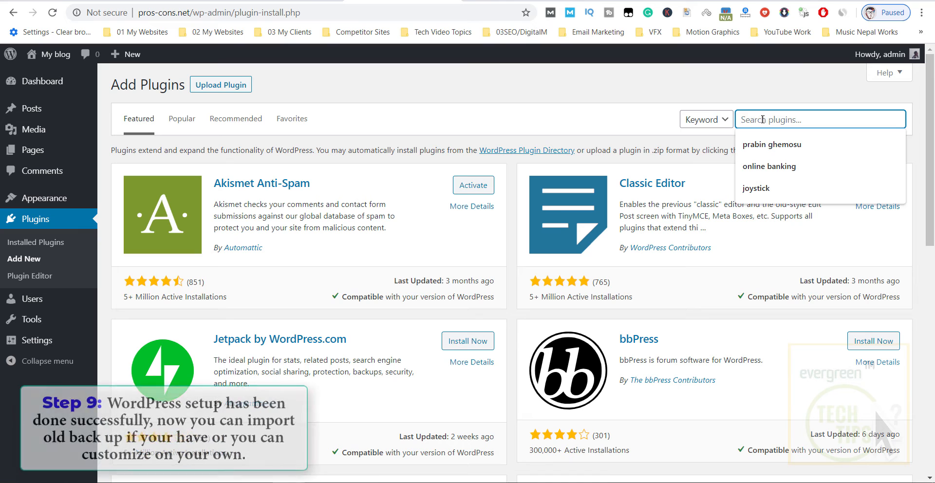
type("all in bne wp migration")
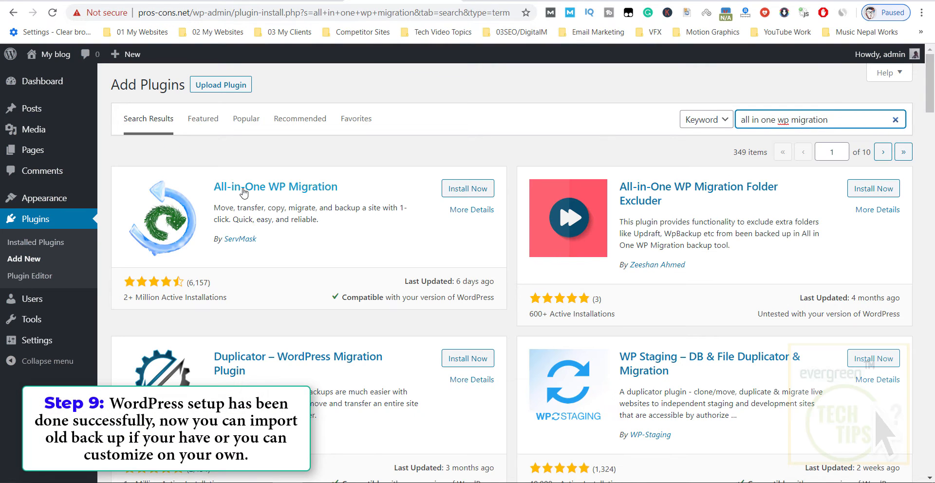
left_click(472, 189)
left_click(477, 197)
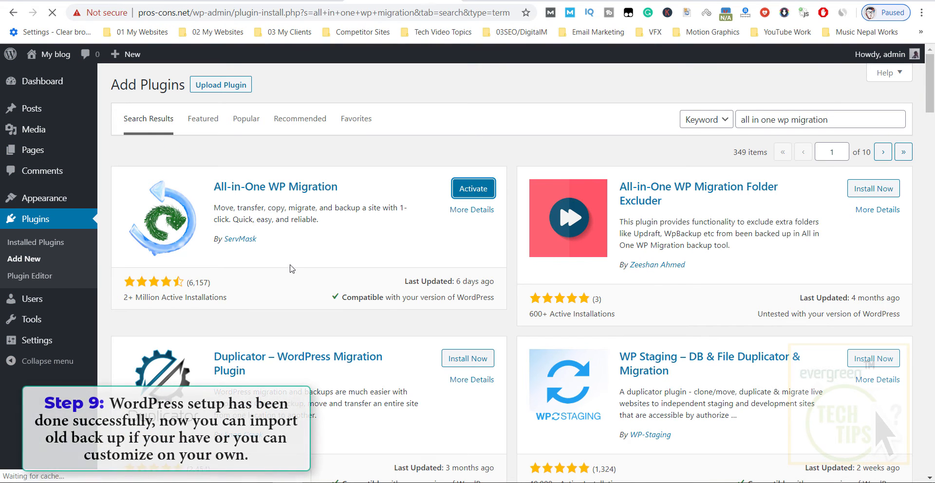
On All-in-One WP Migration's Import page, choose to import from a File.
mouse_move(59, 348)
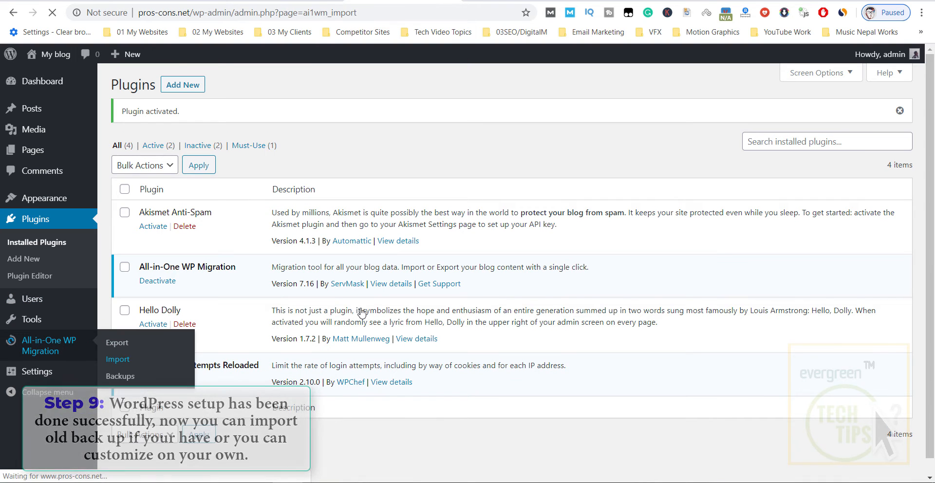
left_click(117, 359)
left_click(390, 207)
left_click(388, 227)
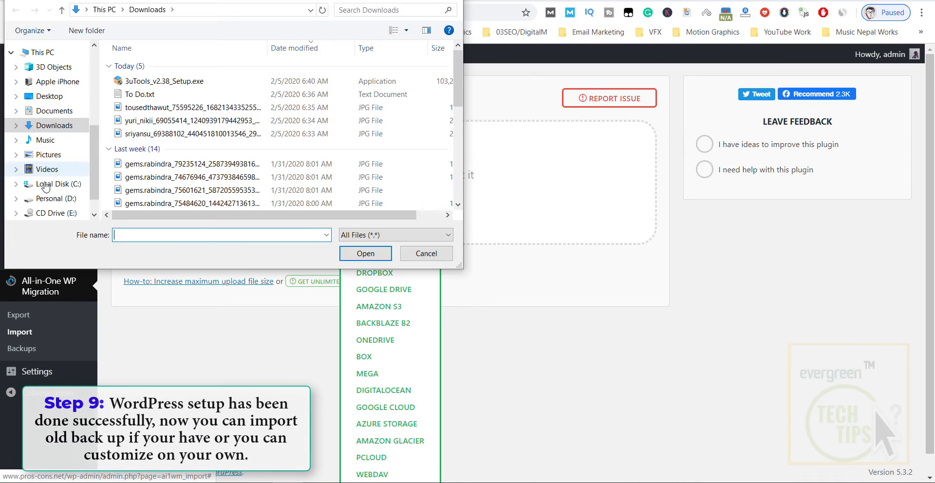
Browse D: to the 30 Dec 2019 backup folder and choose the .wpress file.
left_click(54, 199)
double_click(154, 68)
double_click(152, 80)
left_click(16, 9)
double_click(155, 69)
double_click(152, 80)
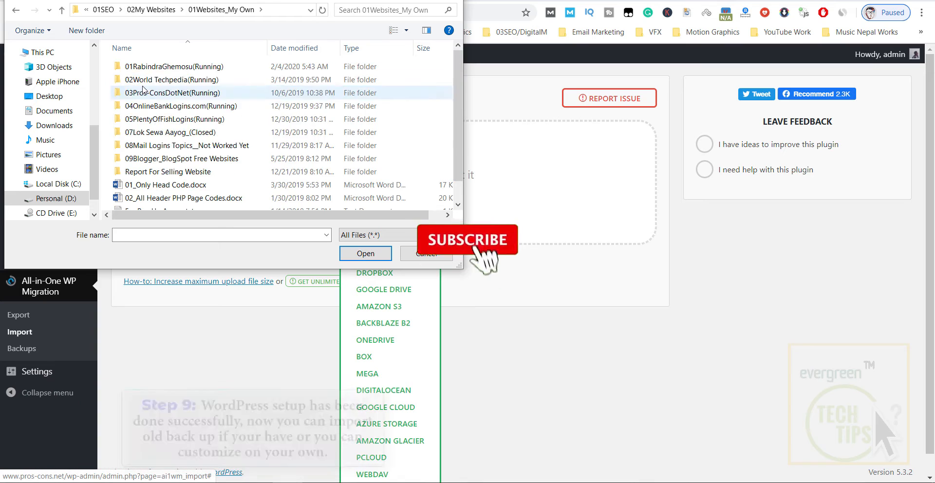
double_click(146, 92)
double_click(146, 91)
double_click(155, 80)
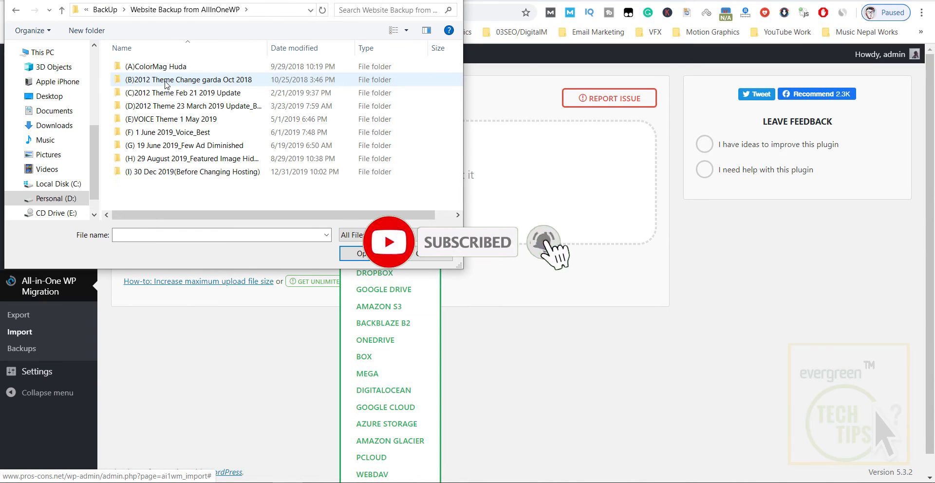
double_click(204, 172)
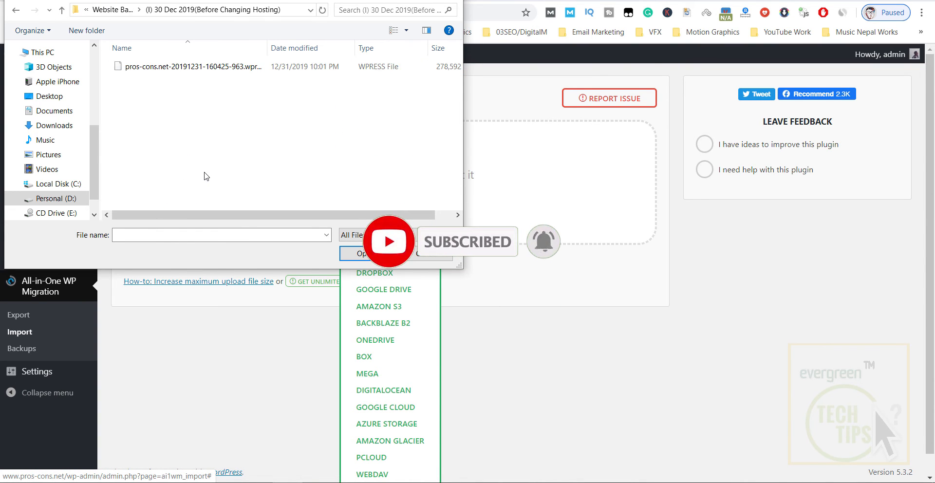
double_click(189, 69)
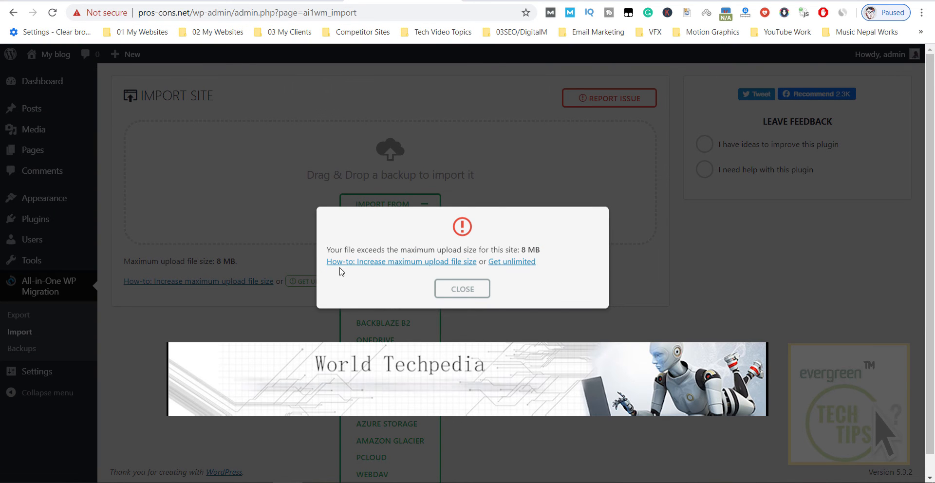
Open the 'Get unlimited' upgrade offer in a new tab and switch to it.
right_click(507, 266)
left_click(528, 268)
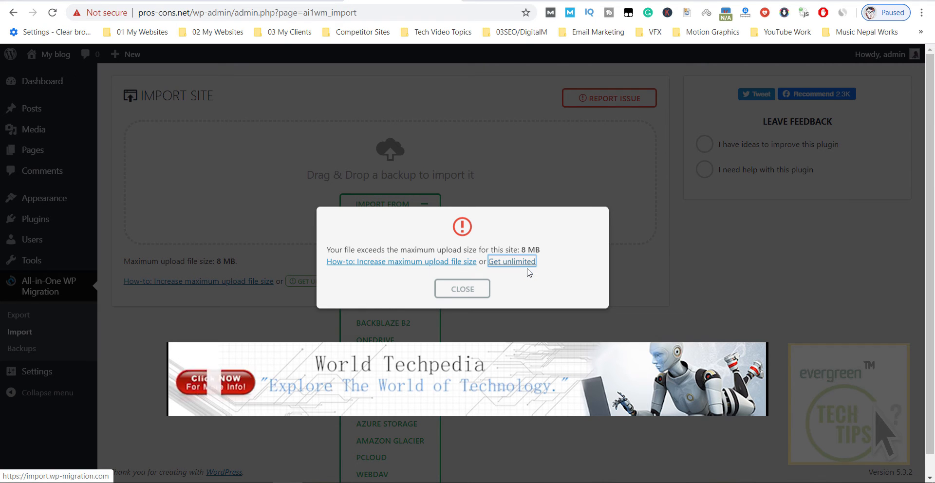
left_click(431, 1)
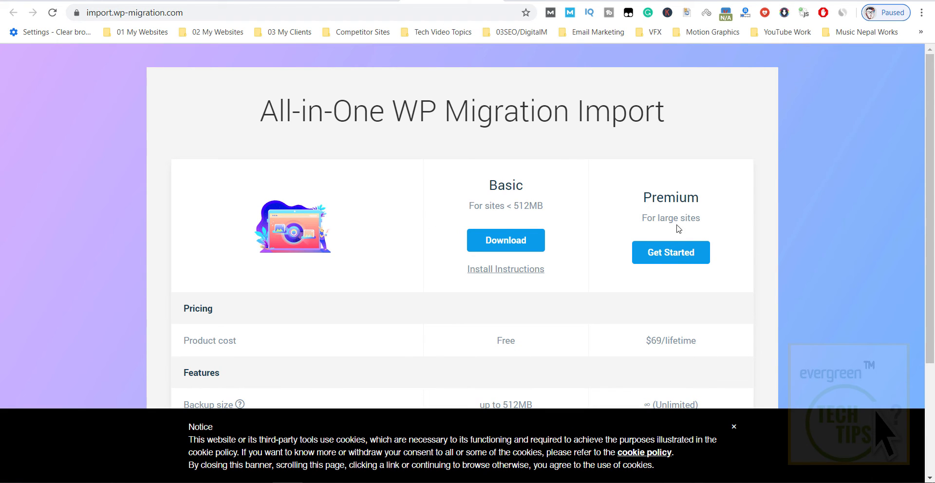
Compare the Basic (512MB) and Premium plans and download the free Basic extension zip.
left_click_drag(644, 217, 704, 220)
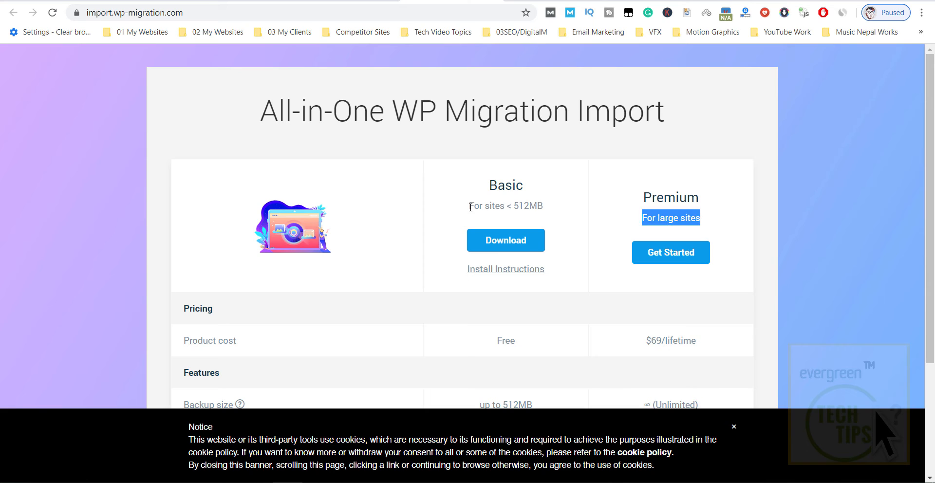
left_click_drag(471, 207, 546, 209)
left_click(555, 218)
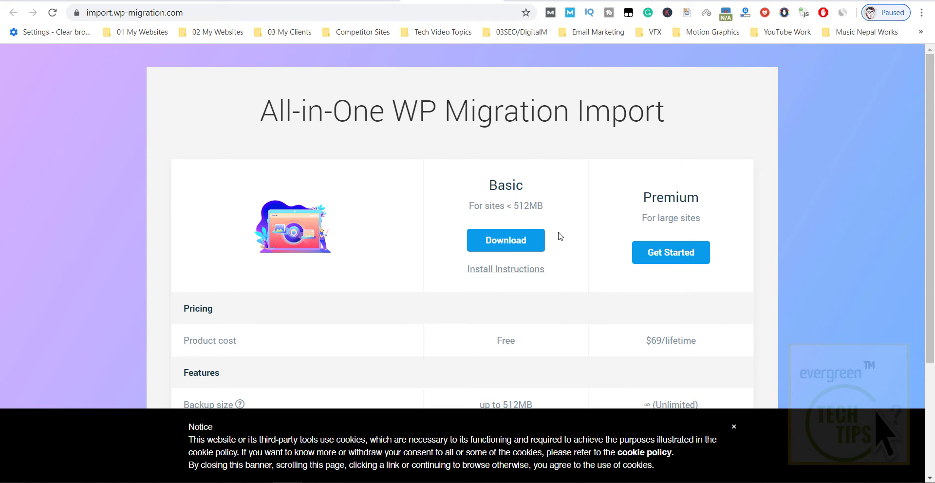
left_click(515, 248)
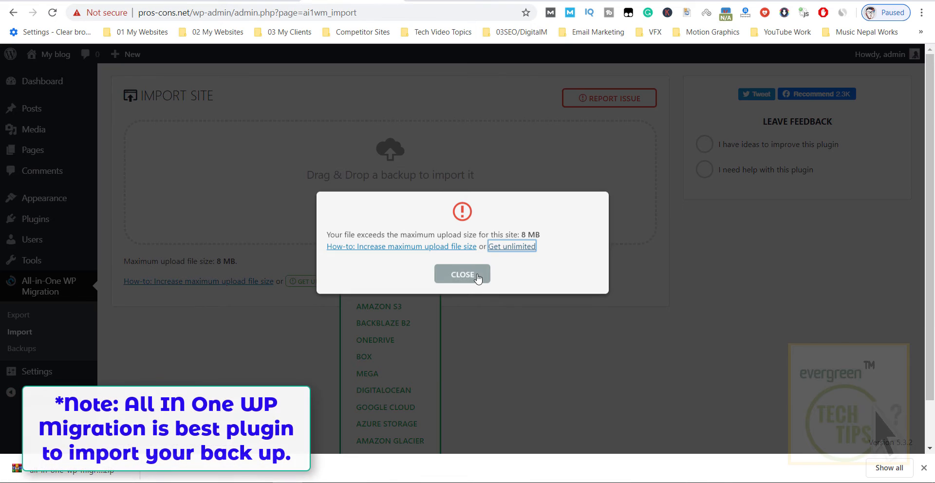
Close the 8 MB upload-size error and show the Upload Plugin panel under Plugins > Add New.
left_click(476, 273)
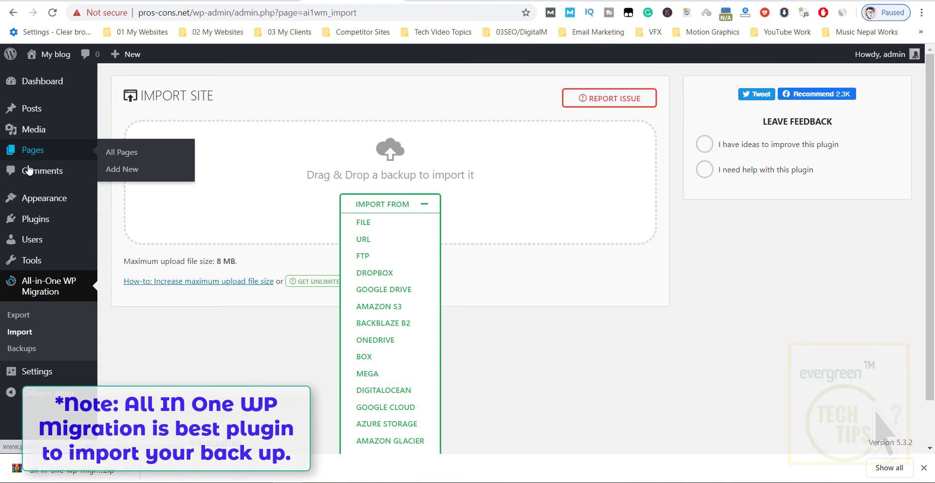
mouse_move(48, 219)
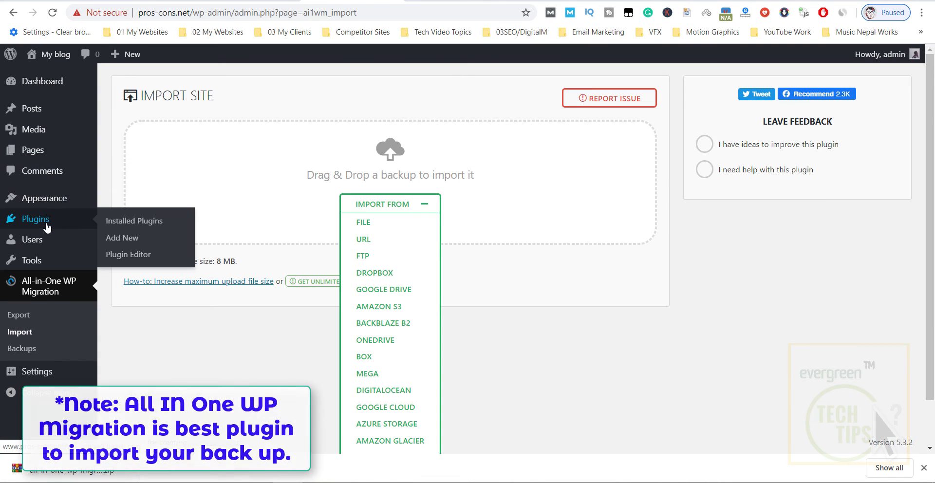
left_click(142, 222)
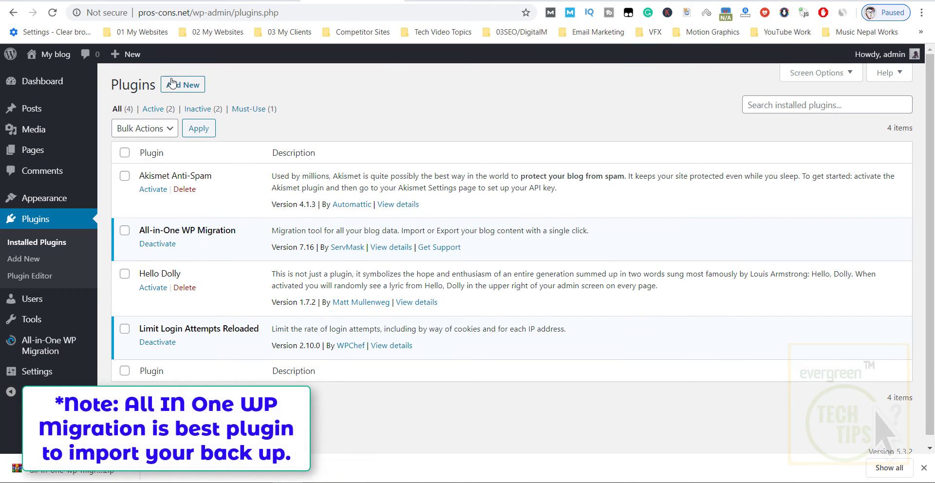
left_click(188, 91)
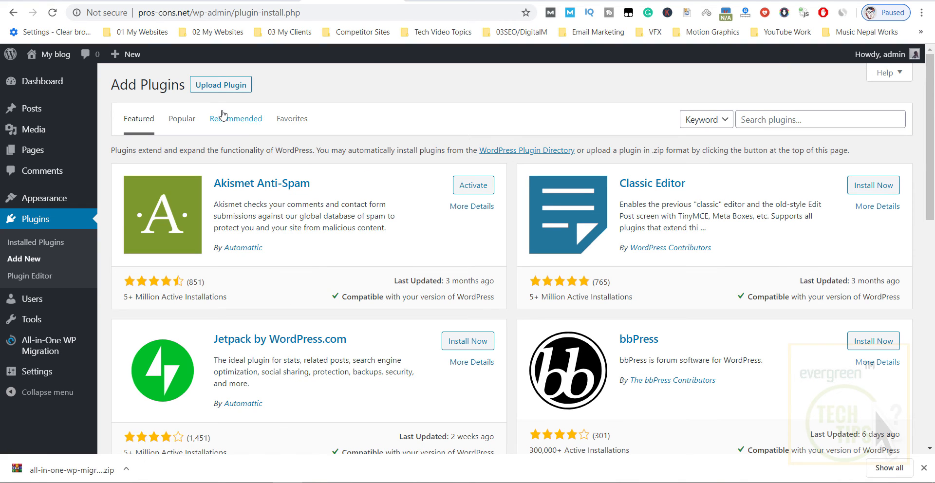
left_click(227, 86)
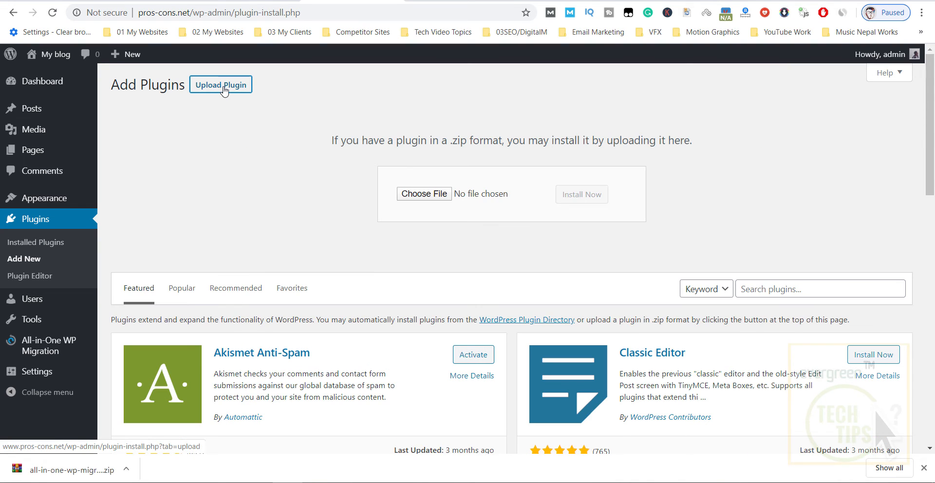
Upload all-in-one-wp-migration-file-extension.zip from Downloads, install it, and activate it.
left_click(408, 193)
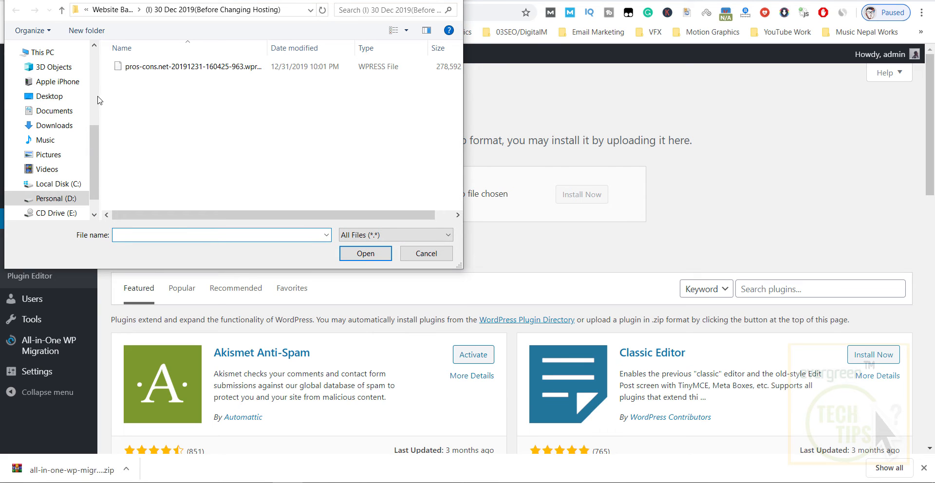
left_click(53, 127)
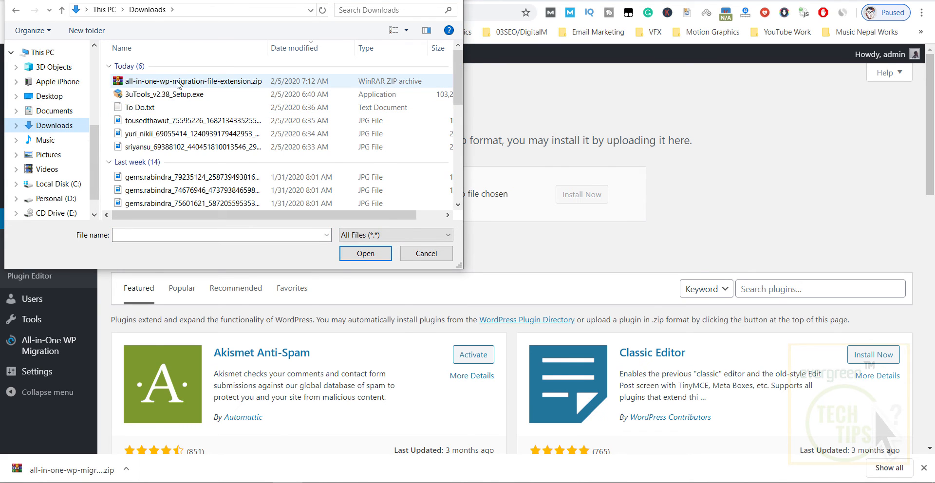
double_click(178, 82)
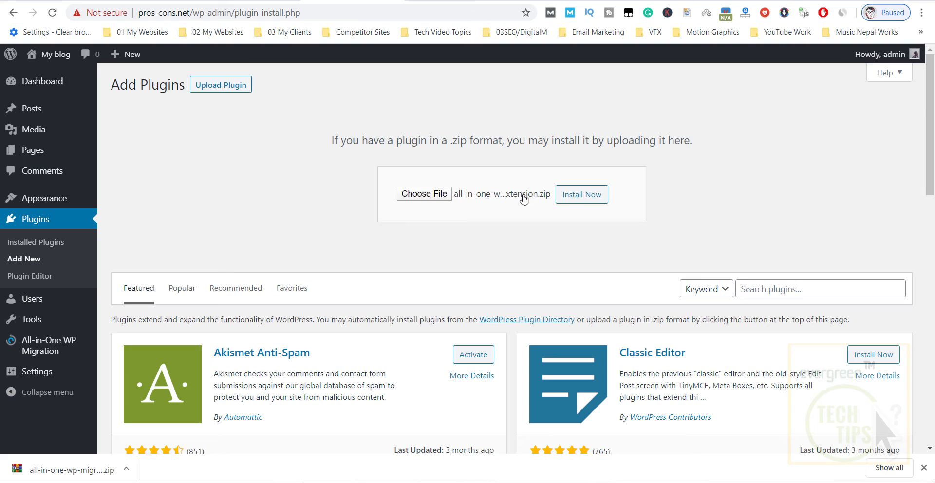
left_click(573, 196)
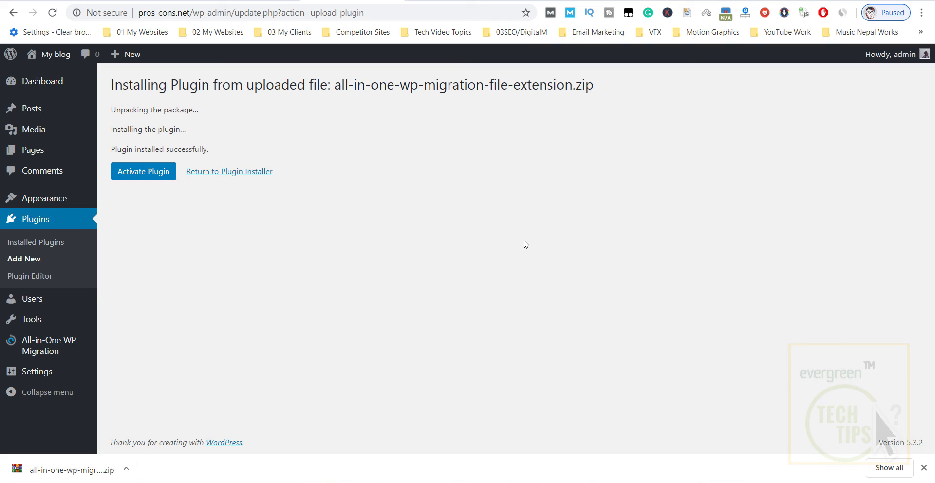
left_click(142, 173)
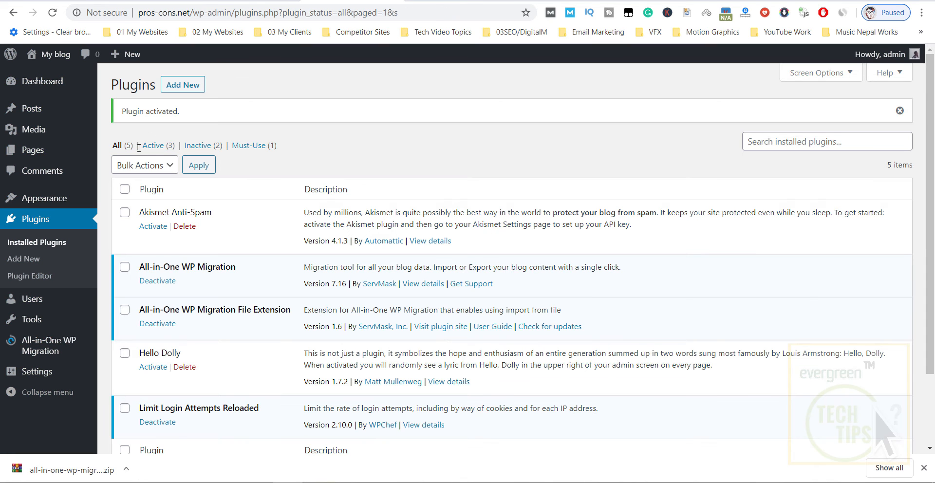
Go to the All-in-One WP Migration Import page.
scroll(217, 322, "down", 2)
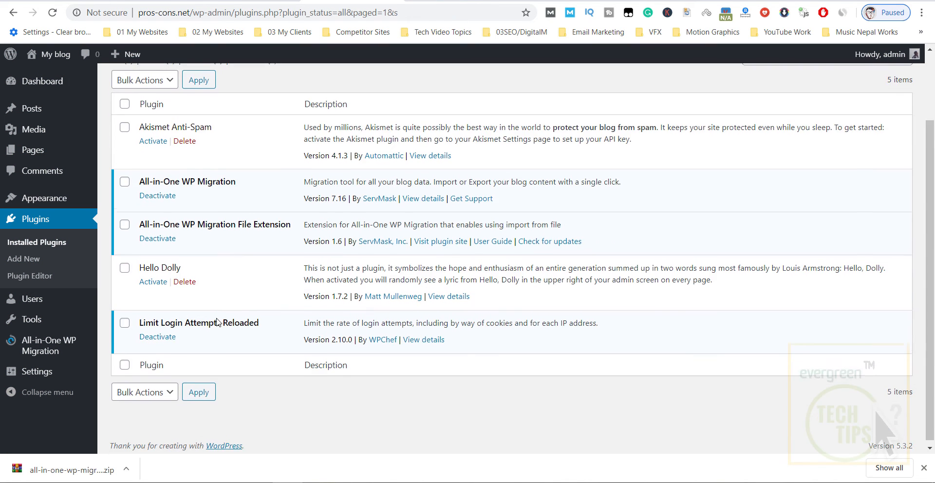
mouse_move(69, 348)
left_click(117, 359)
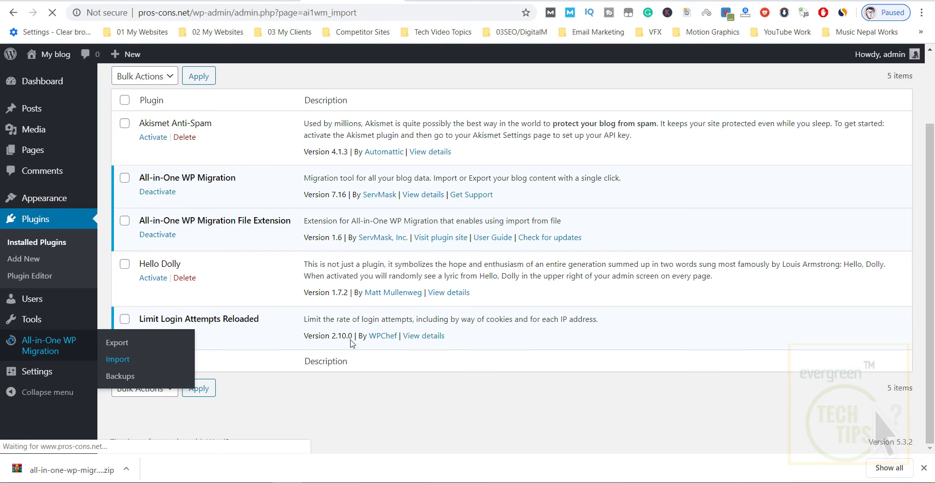
Import from a File and browse D: through 01 Work, 01SEO and 02My Websites folders.
left_click(423, 204)
left_click(364, 223)
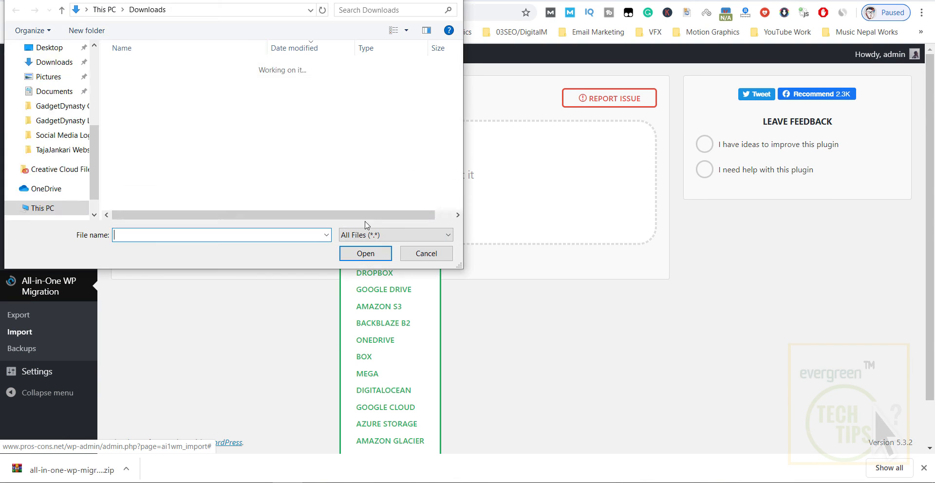
left_click(54, 199)
double_click(138, 79)
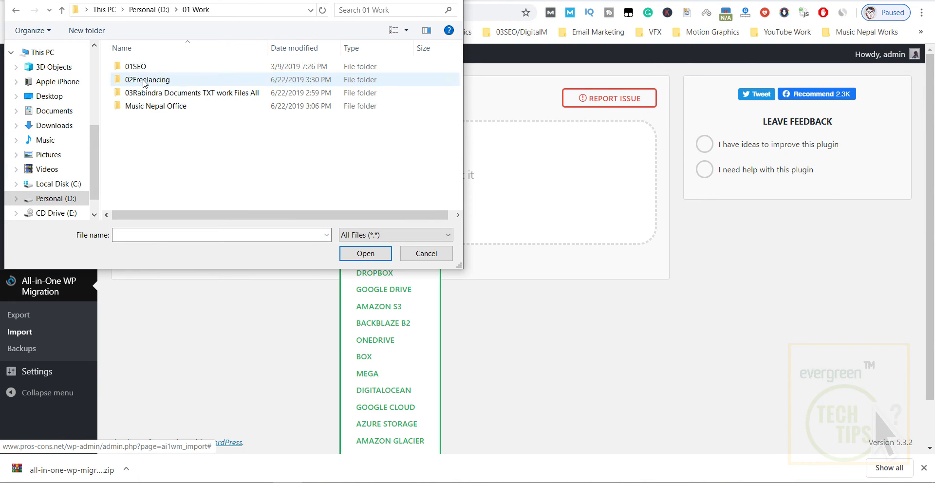
double_click(137, 66)
double_click(146, 80)
double_click(156, 80)
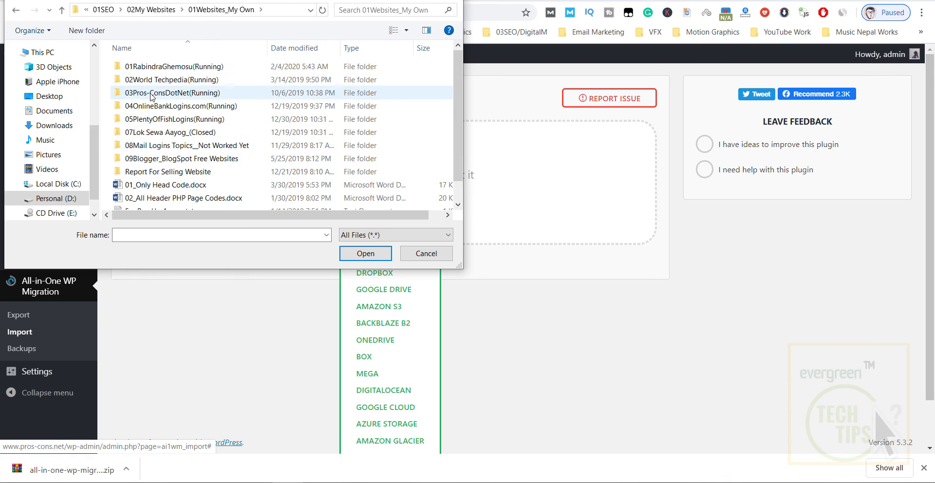
Open the 30 Dec 2019 backup folder and upload the pros-cons.net .wpress file.
double_click(146, 93)
double_click(141, 66)
double_click(145, 84)
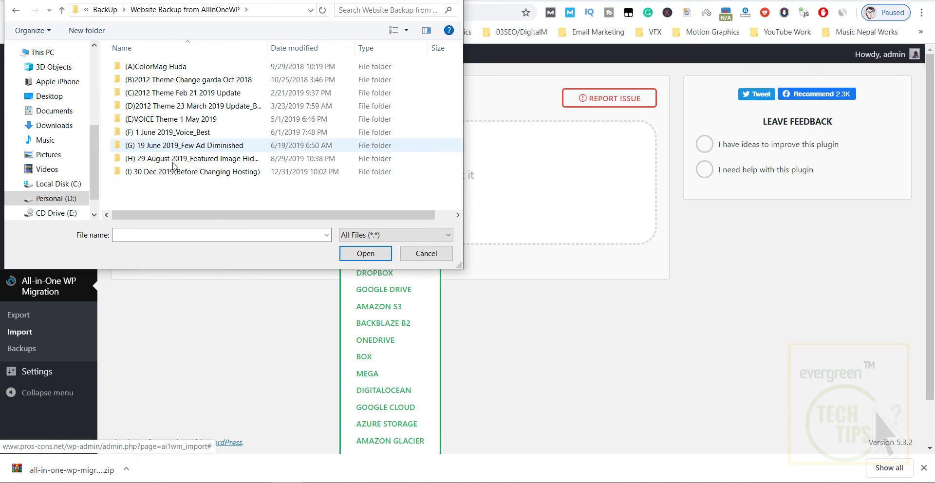
double_click(209, 174)
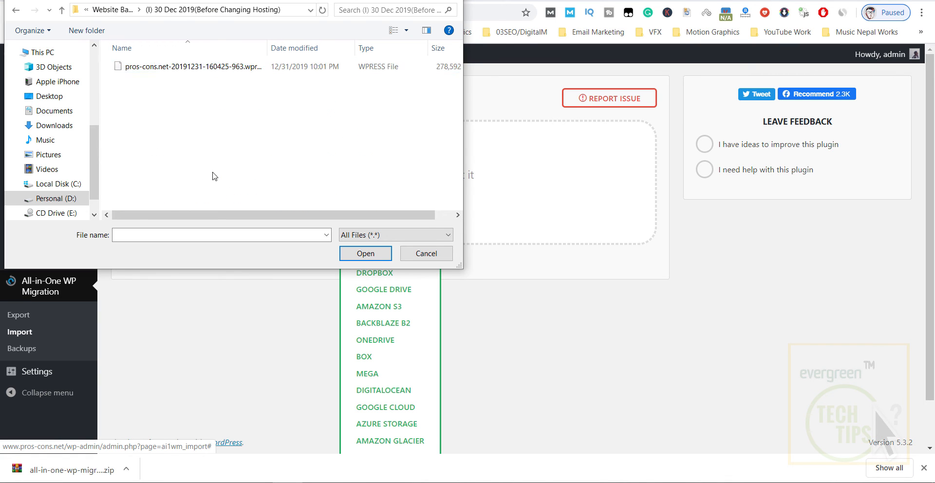
left_click(171, 72)
double_click(162, 72)
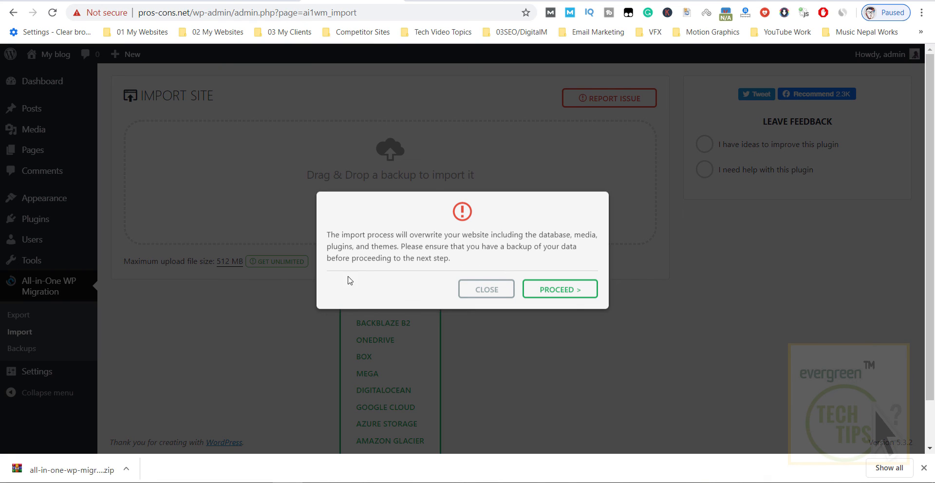
Confirm the overwrite warning, let the 7130-file import complete, and dismiss the success message.
left_click(580, 293)
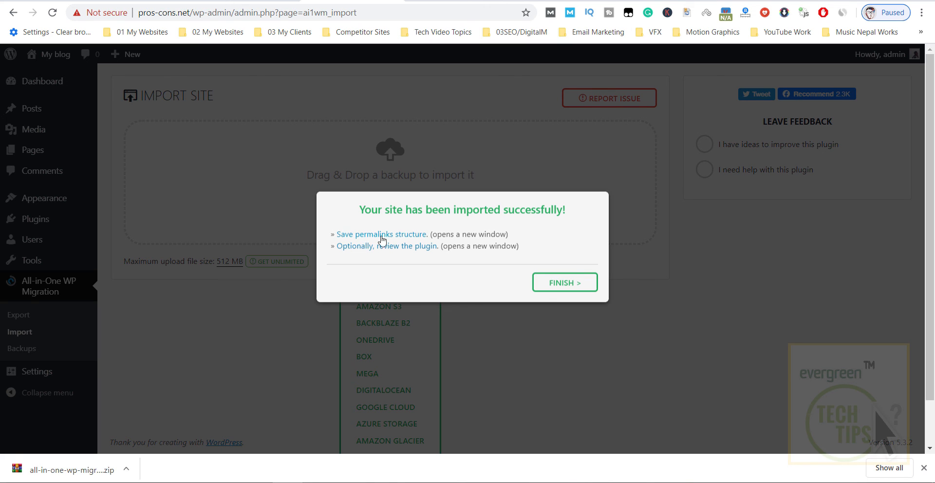
left_click(561, 288)
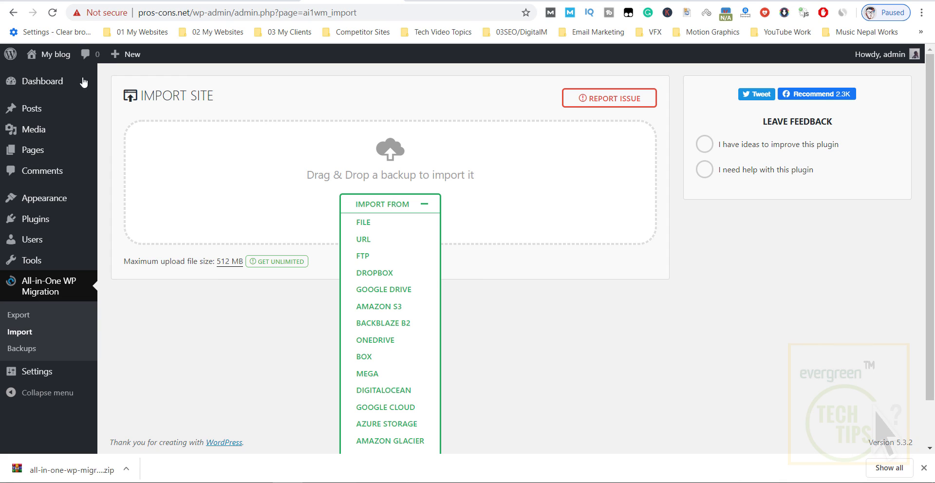
Open the live pros-cons.net site from the My blog menu in a new browser tab.
mouse_move(49, 55)
right_click(40, 76)
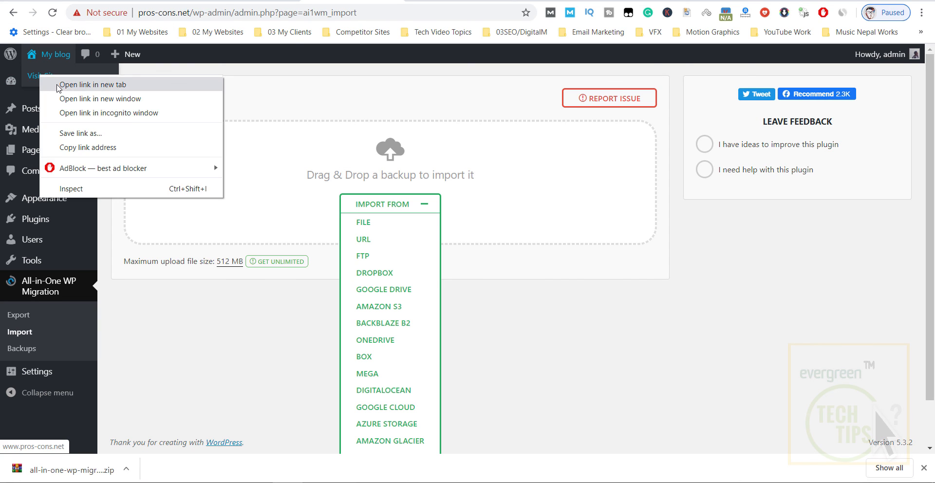
left_click(59, 88)
left_click(482, 1)
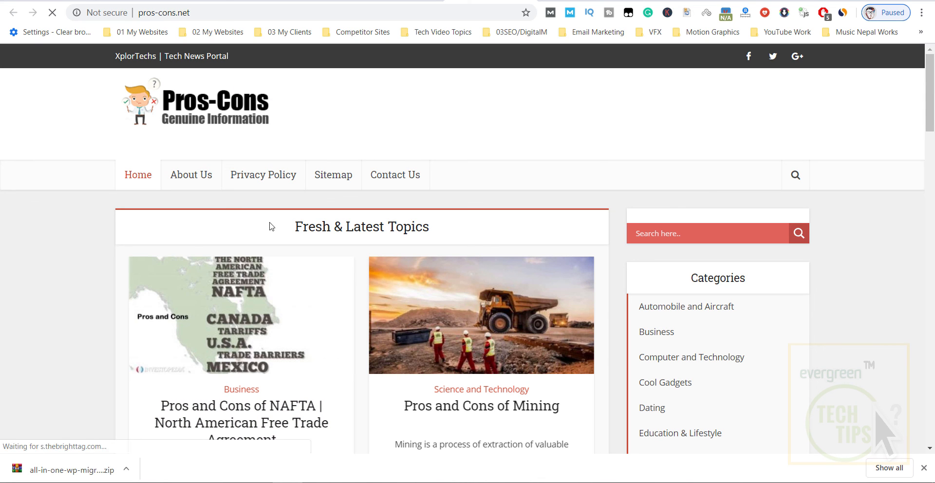
Scroll through the Pros-Cons homepage to check restored posts, categories and Popular This Week.
scroll(331, 287, "down", 3)
scroll(331, 287, "down", 10)
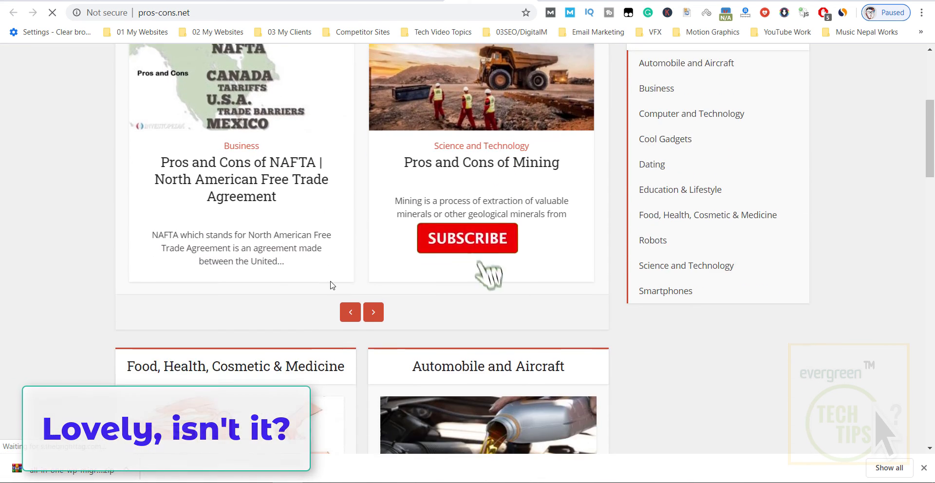
scroll(339, 286, "down", 6)
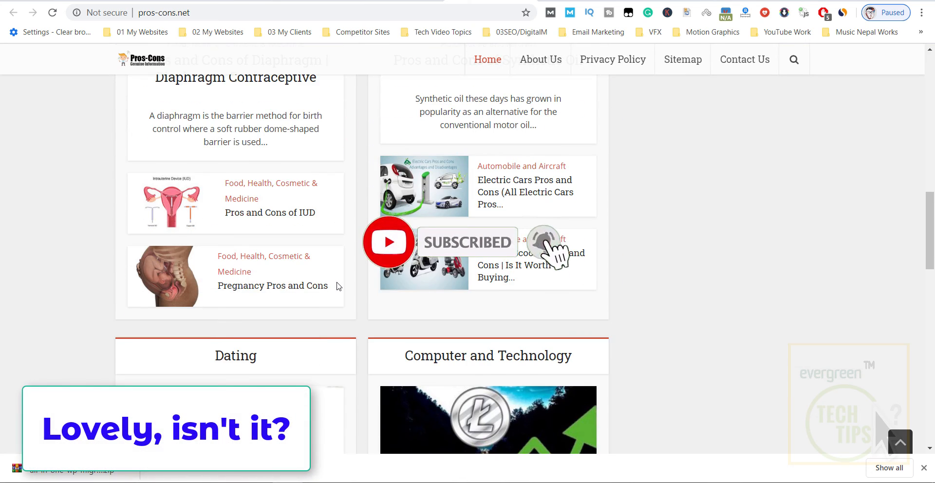
scroll(338, 284, "down", 3)
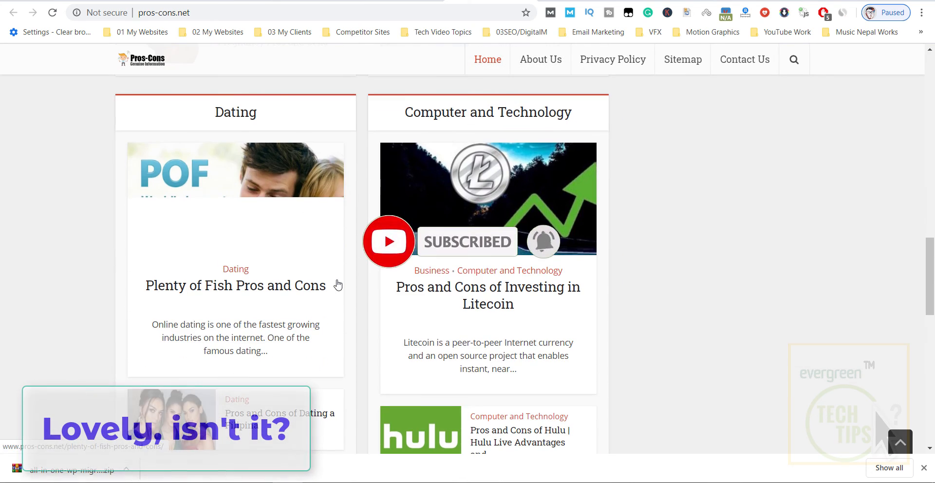
scroll(339, 284, "down", 2)
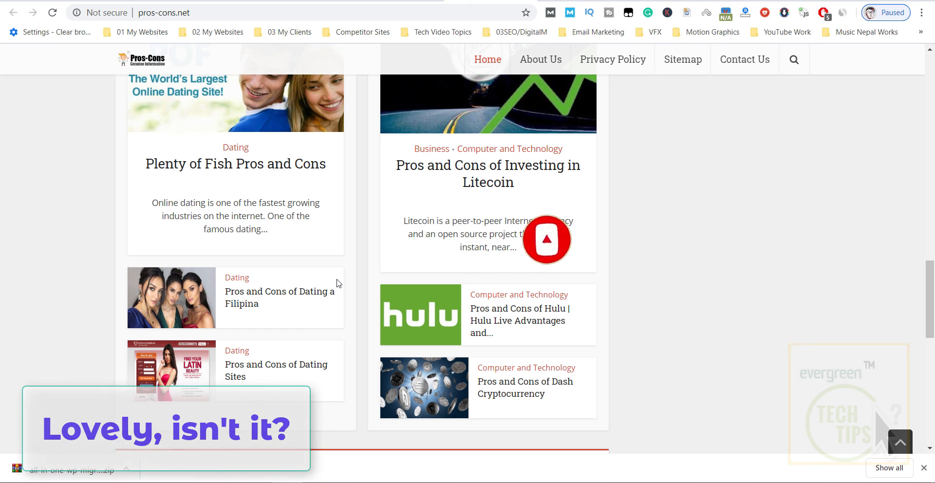
scroll(339, 283, "down", 4)
scroll(339, 282, "down", 8)
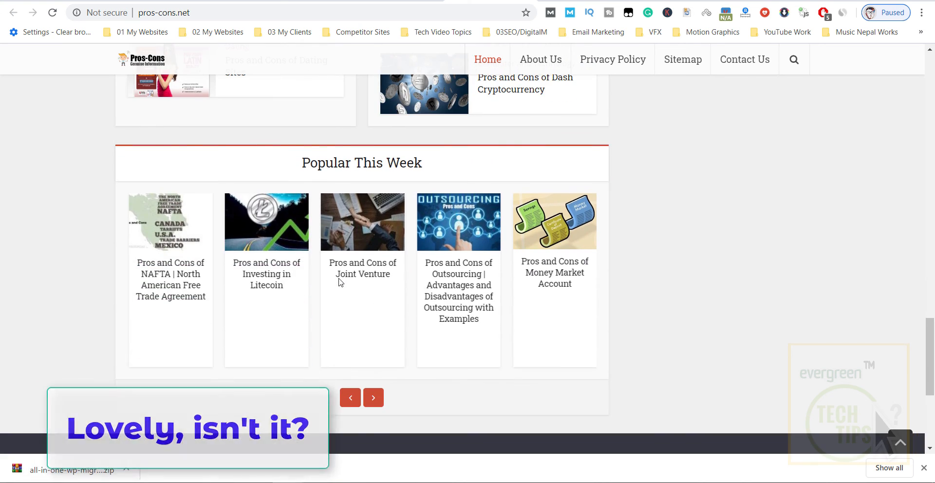